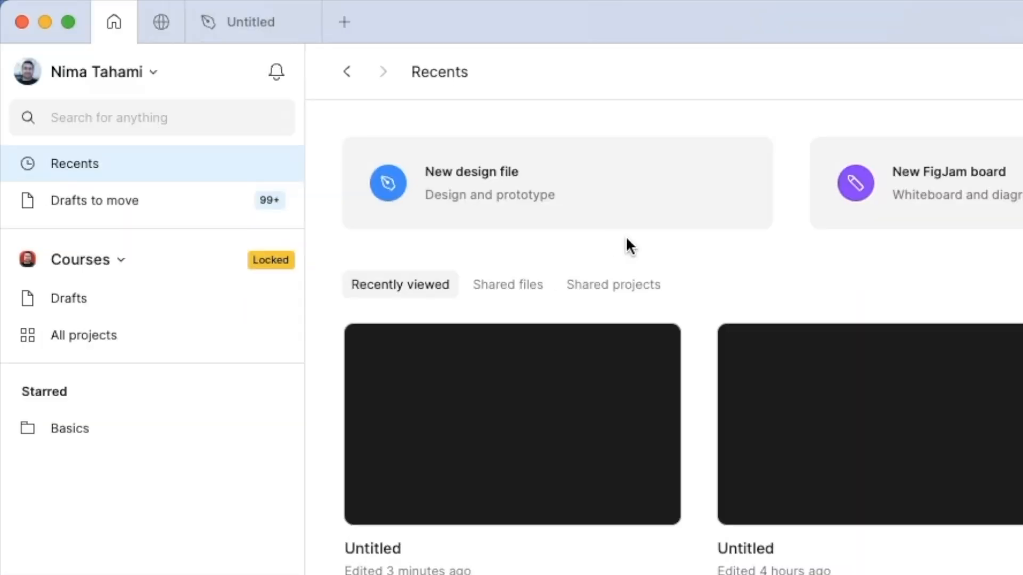
# - Create a new design file and draw a rectangle about 179 × 134 on the empty canvas
pyautogui.click(550, 192)
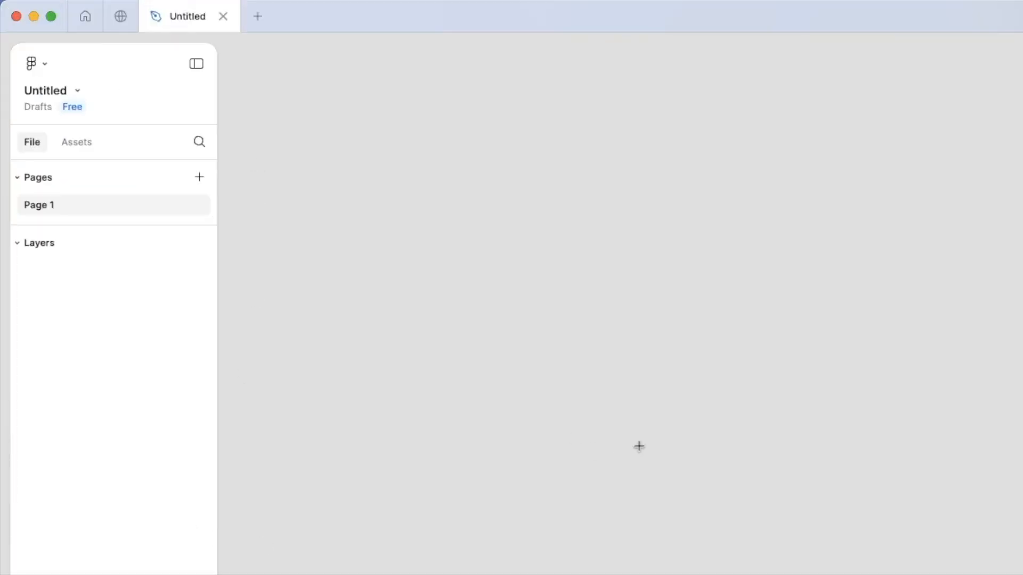
pyautogui.click(327, 218)
pyautogui.moveTo(527, 352); pyautogui.dragTo(682, 465)
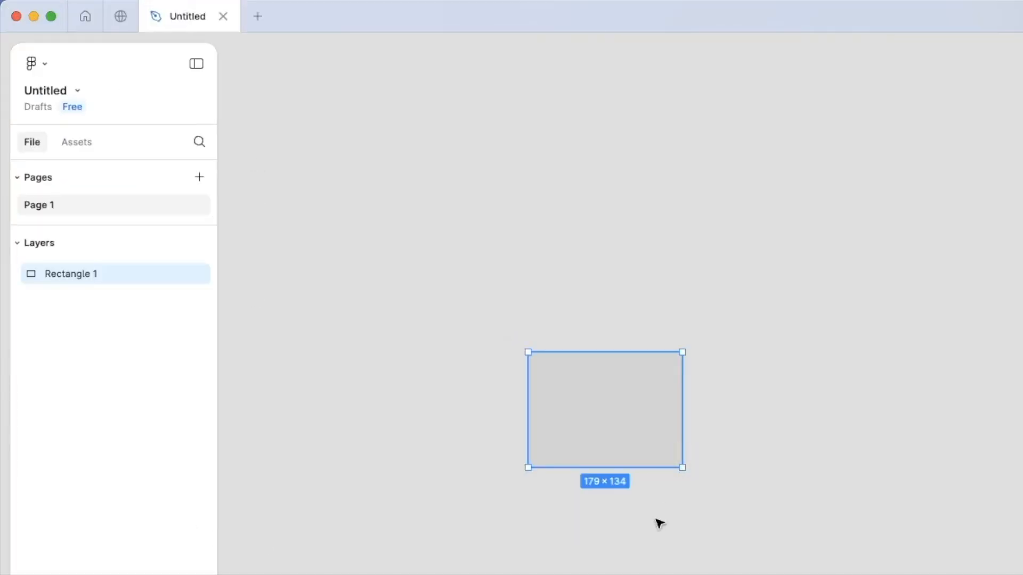
pyautogui.press('t')
pyautogui.click(592, 419)
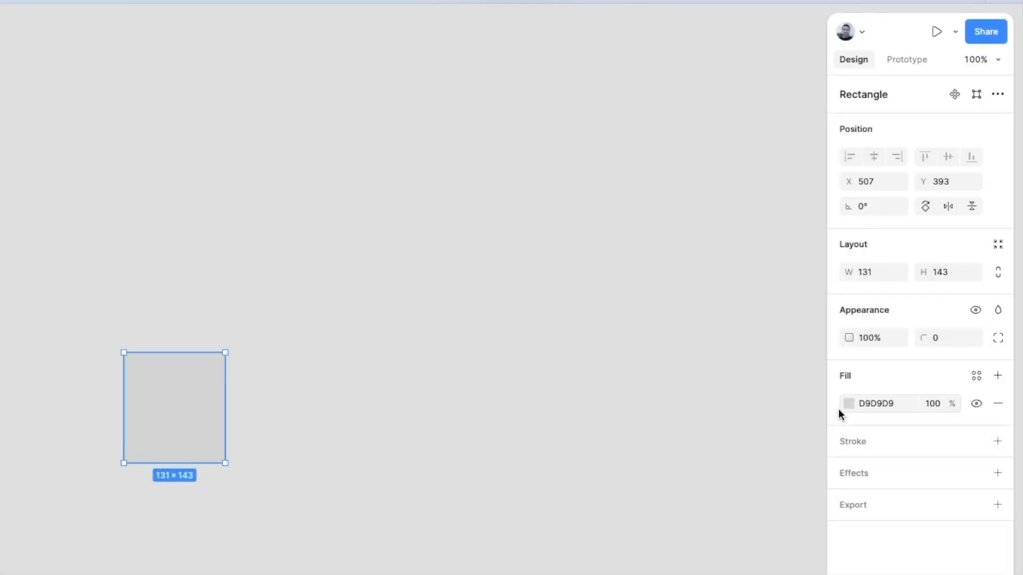
# - Fill the rectangle with dark grey 424242 and add the text "And so on" at its centre
pyautogui.click(848, 403)
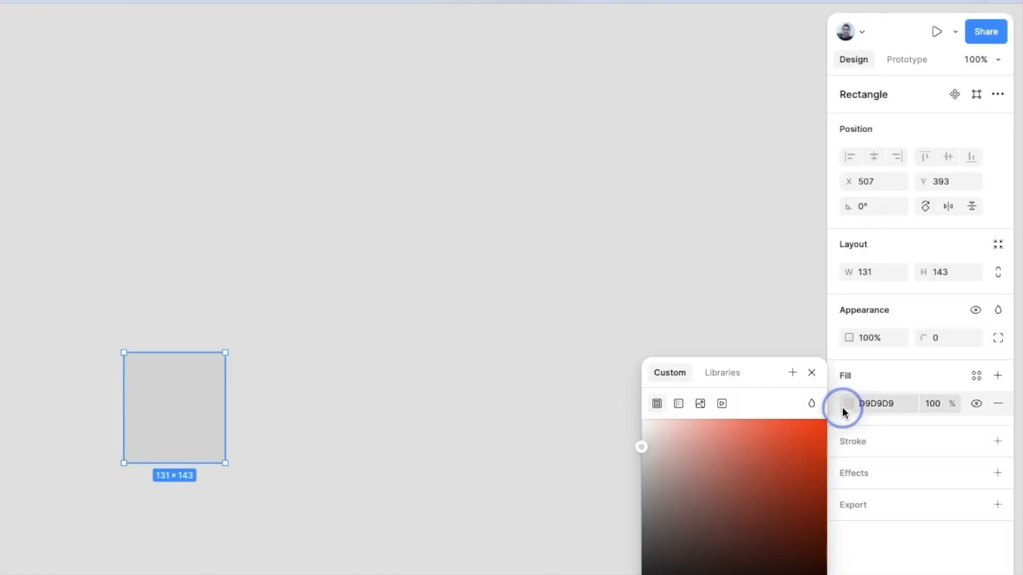
pyautogui.moveTo(717, 500); pyautogui.dragTo(571, 559)
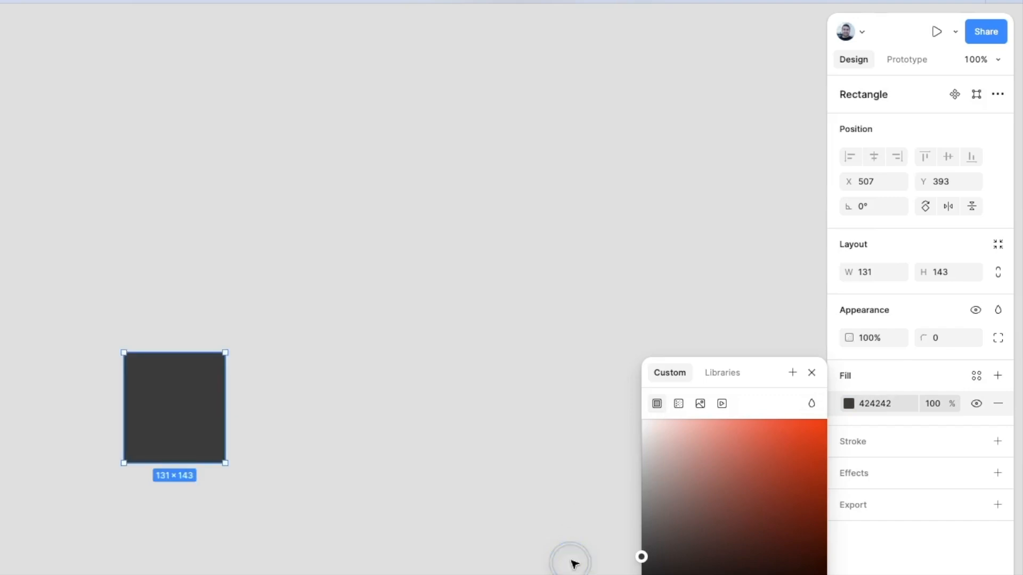
pyautogui.click(326, 410)
pyautogui.press('t')
pyautogui.click(174, 409)
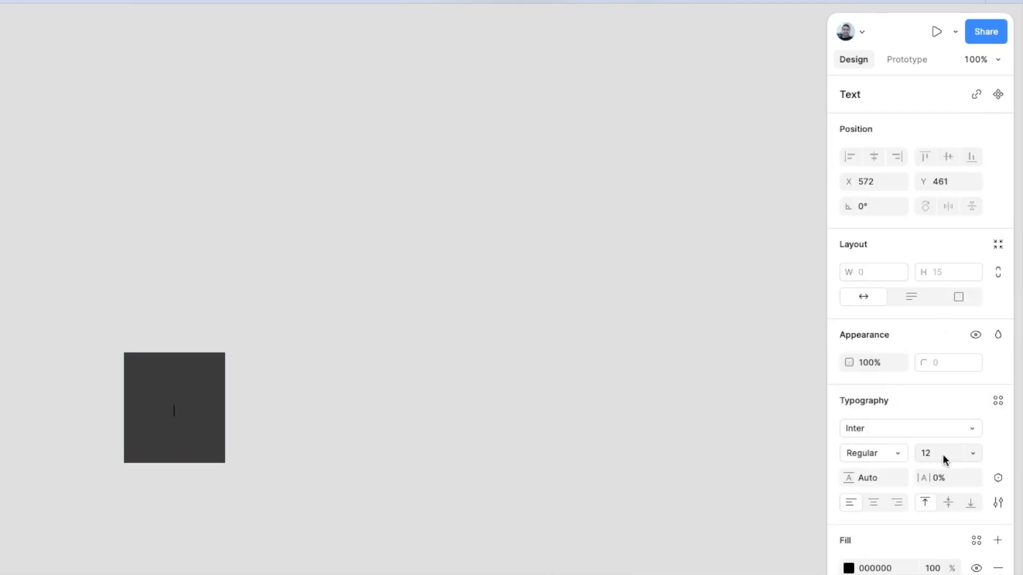
pyautogui.write('And so on')
# - View the prototype settings and return to the design properties
pyautogui.click(908, 60)
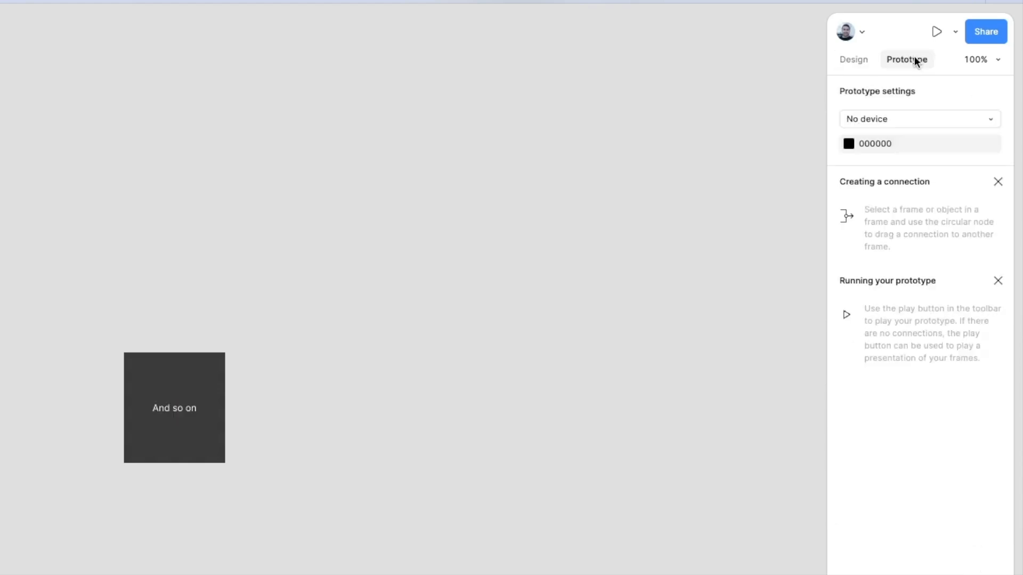
pyautogui.click(855, 63)
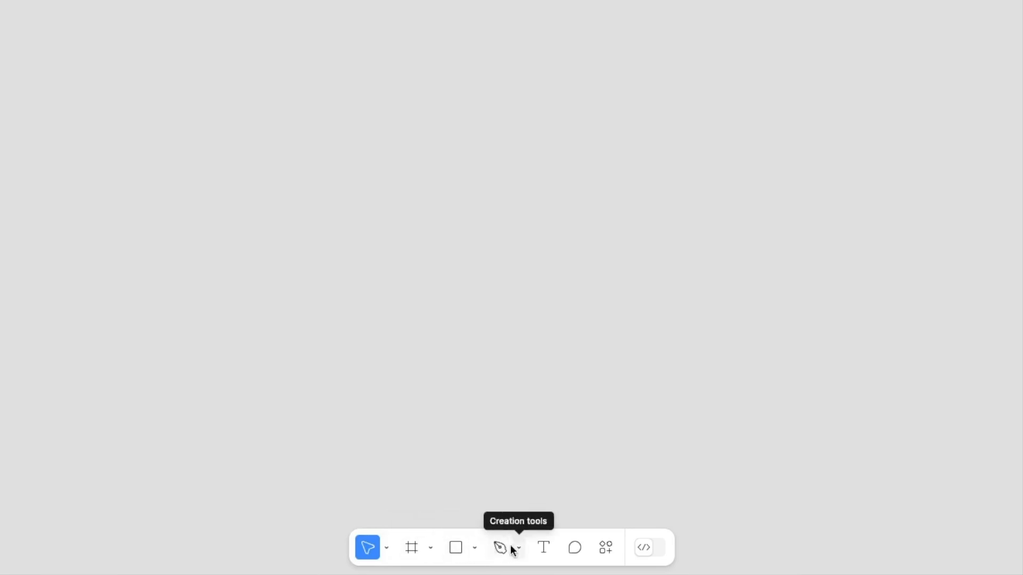
pyautogui.moveTo(332, 508); pyautogui.dragTo(344, 80)
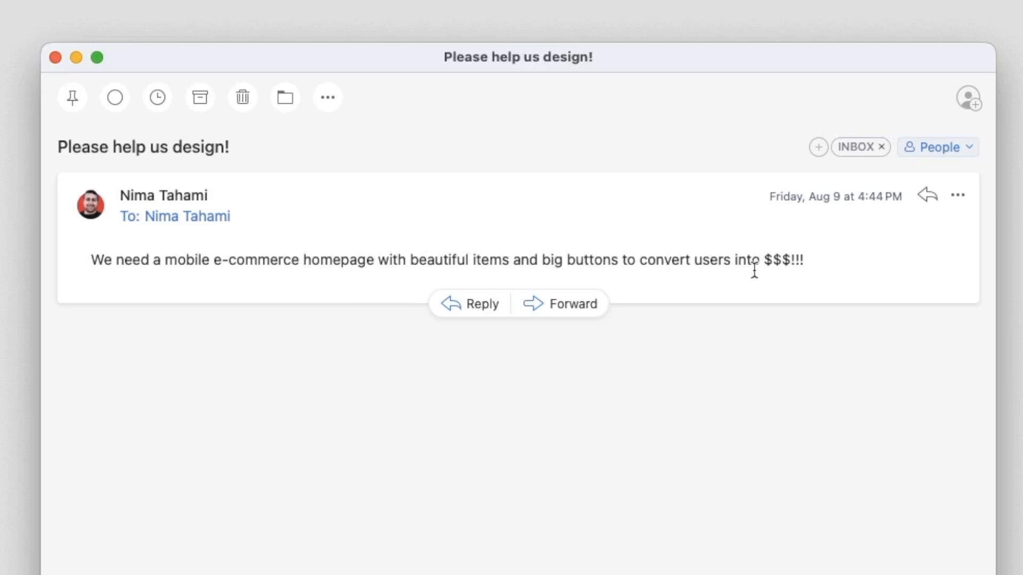
pyautogui.click(198, 101)
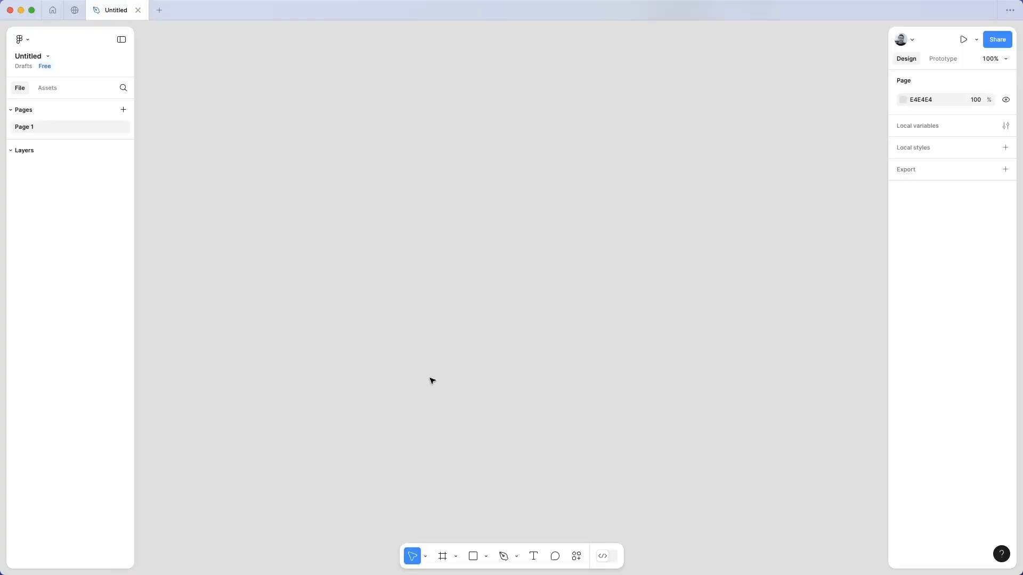
# - Add a frame to the canvas using the iPhone 14 & 15 Pro Max phone preset
pyautogui.press('f')
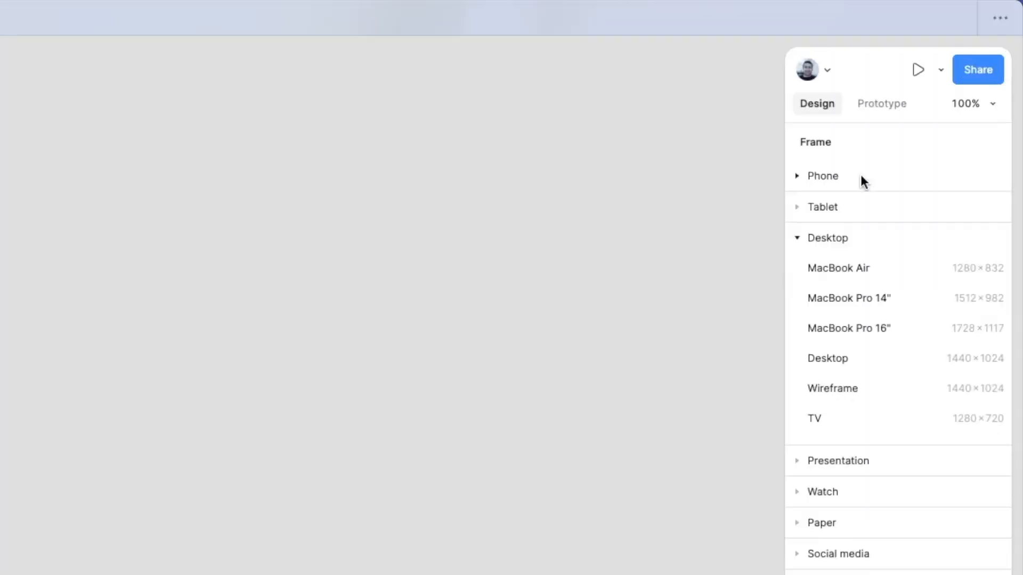
pyautogui.click(861, 176)
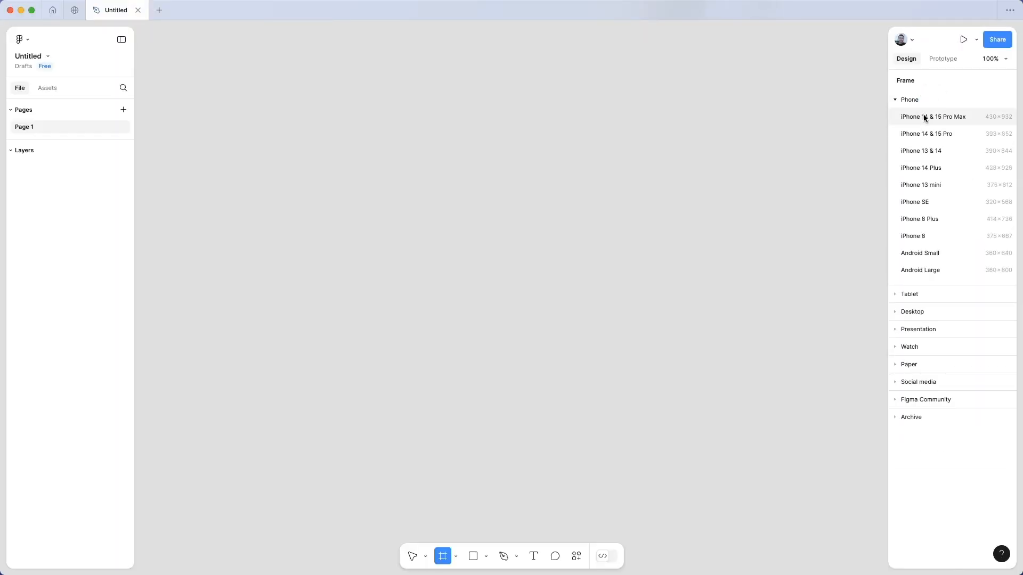
pyautogui.moveTo(367, 162); pyautogui.dragTo(518, 457)
pyautogui.press('Escape')
pyautogui.click(953, 116)
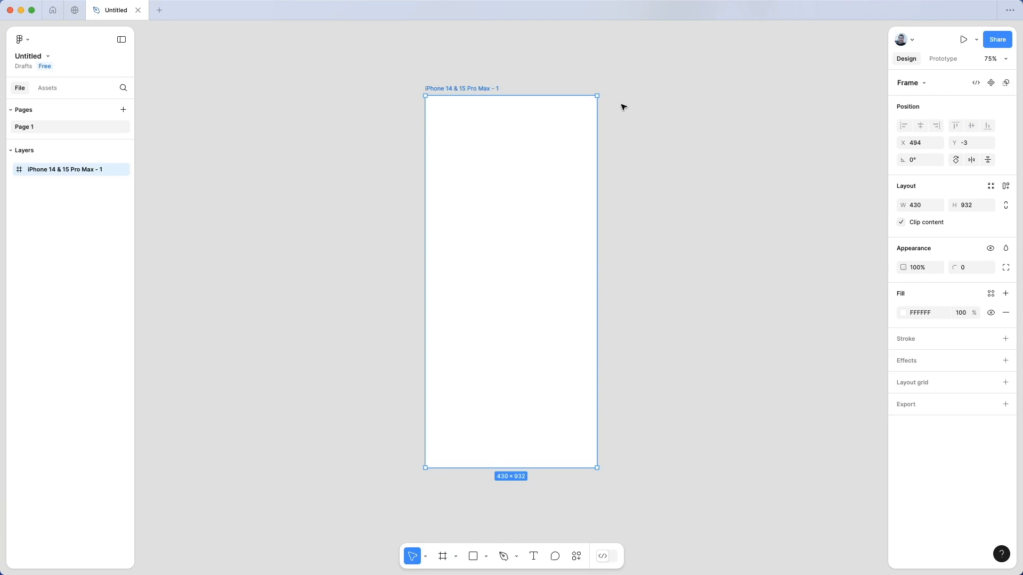
# - Rename the phone frame as Homepage and the design file as E-commerce project
pyautogui.doubleClick(463, 89)
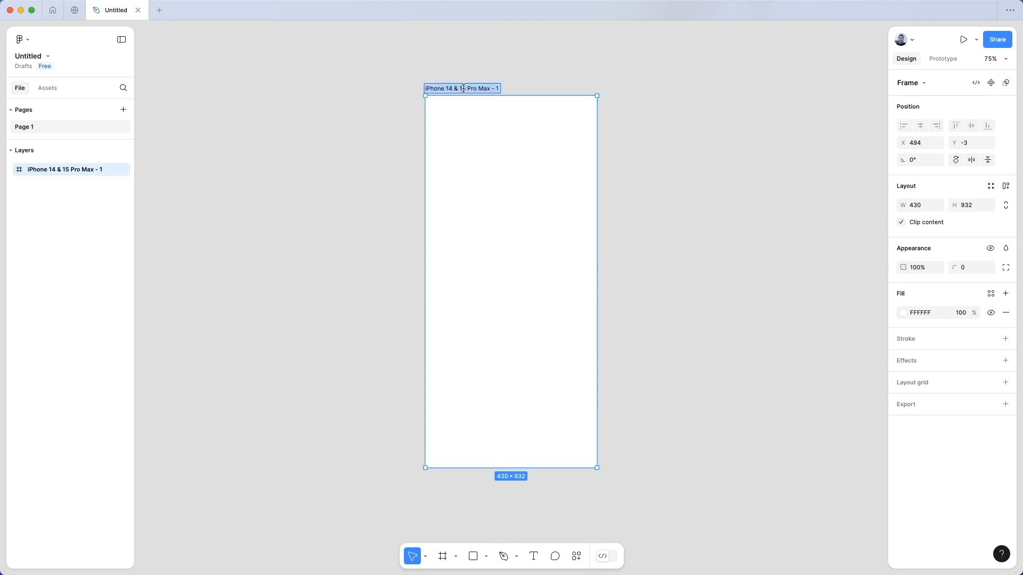
pyautogui.write('Homepage')
pyautogui.click(30, 57)
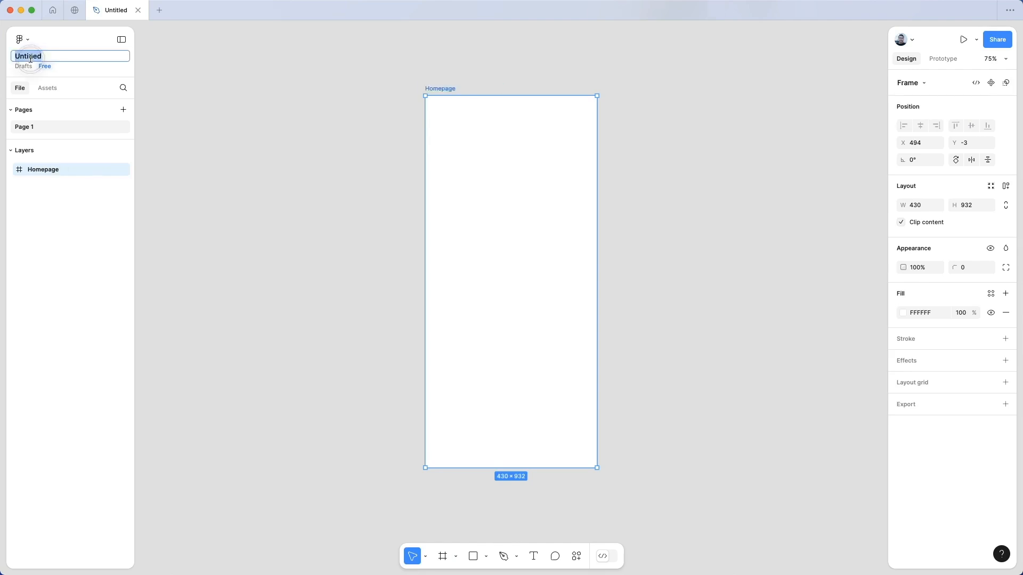
pyautogui.write('E-commerce project')
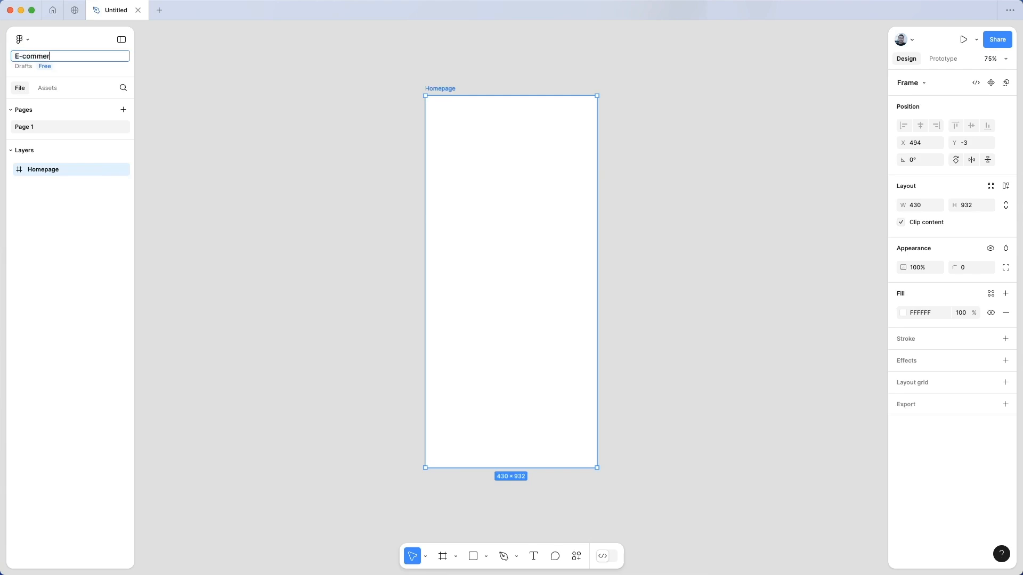
pyautogui.press('Return')
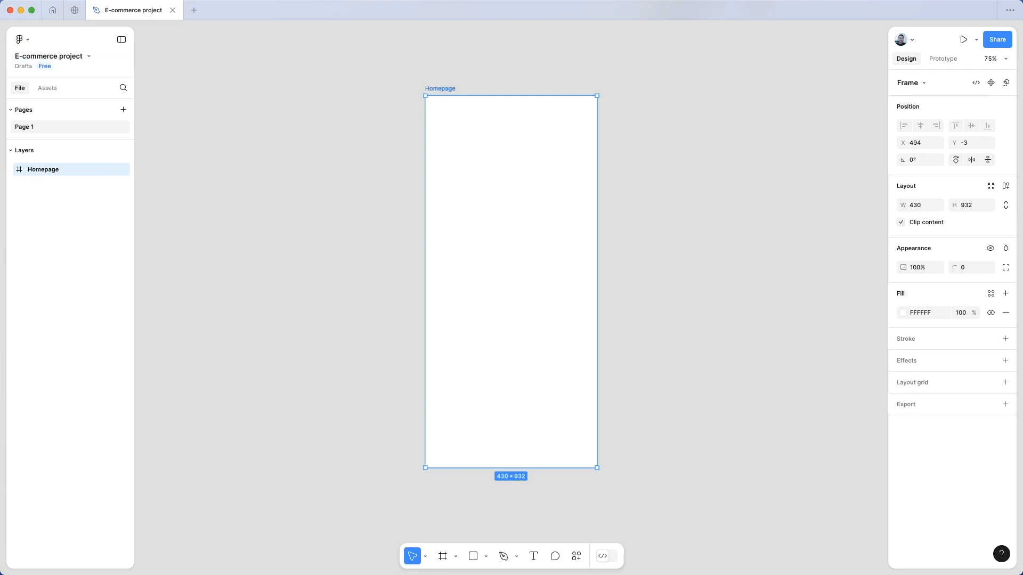
pyautogui.click(353, 228)
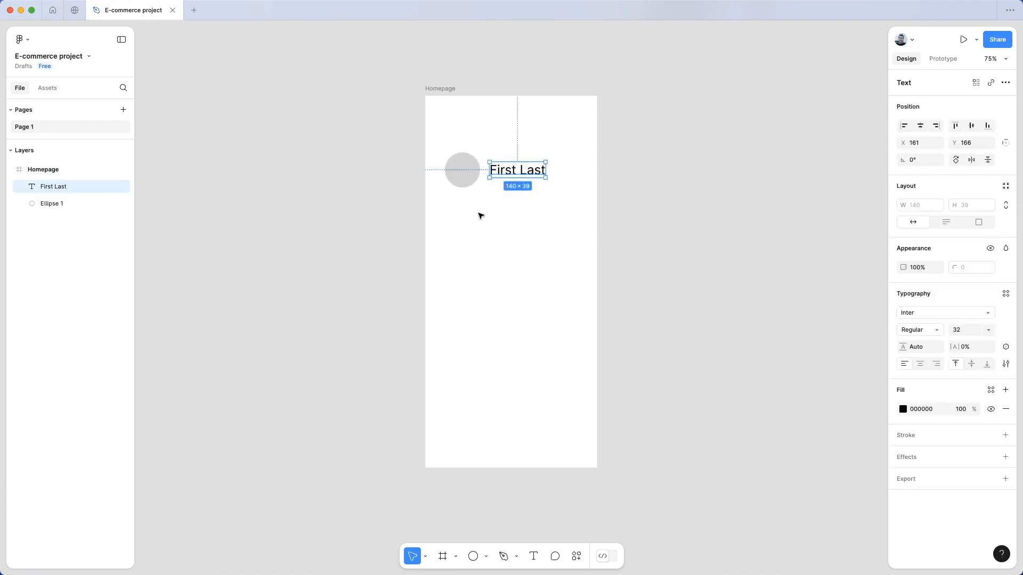
# - Group the circle and "First Last" text near the top of the Homepage frame and delete the group
pyautogui.click(479, 215)
pyautogui.moveTo(454, 131); pyautogui.dragTo(492, 133)
pyautogui.press('super+g')
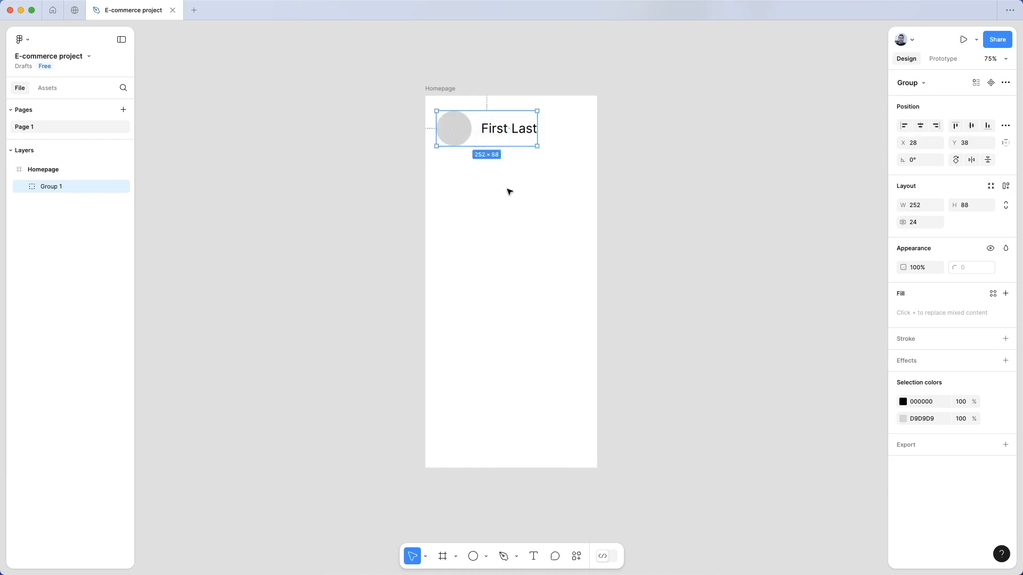
pyautogui.press('Delete')
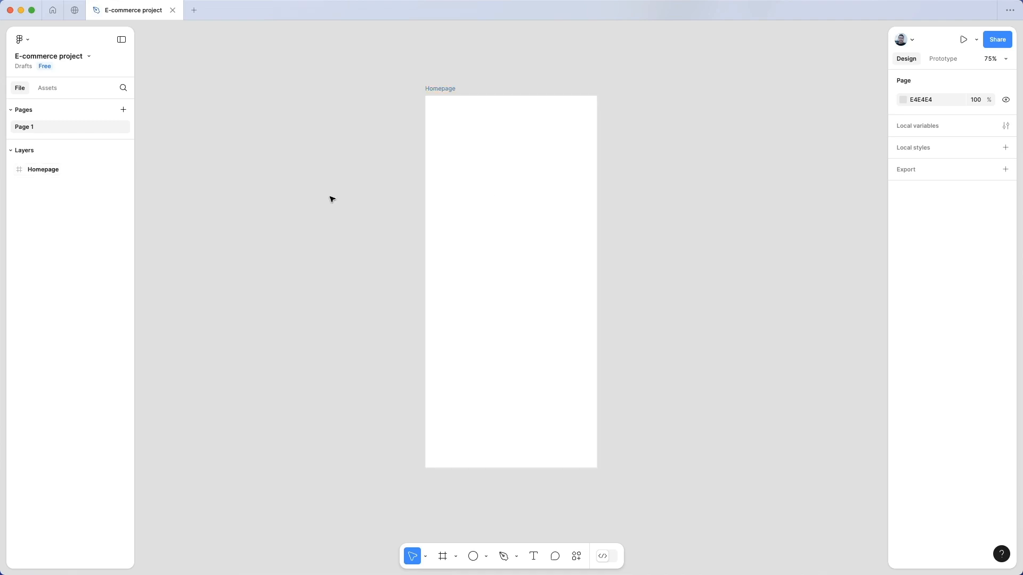
# - Place the status bar and the navigation bar with search from the iOS 18 and iPadOS 18 library at the top of the Homepage frame
pyautogui.click(56, 89)
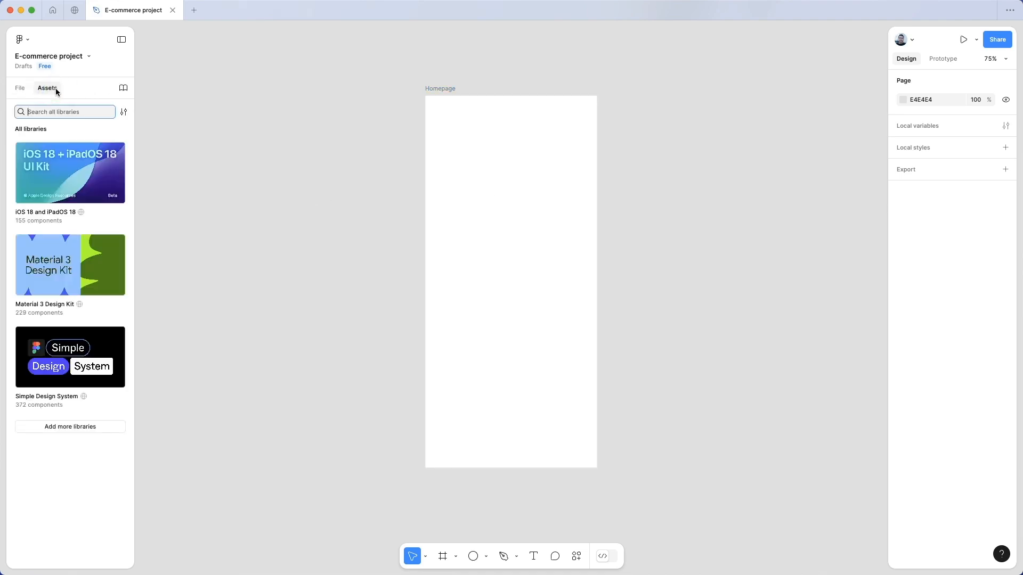
pyautogui.click(88, 222)
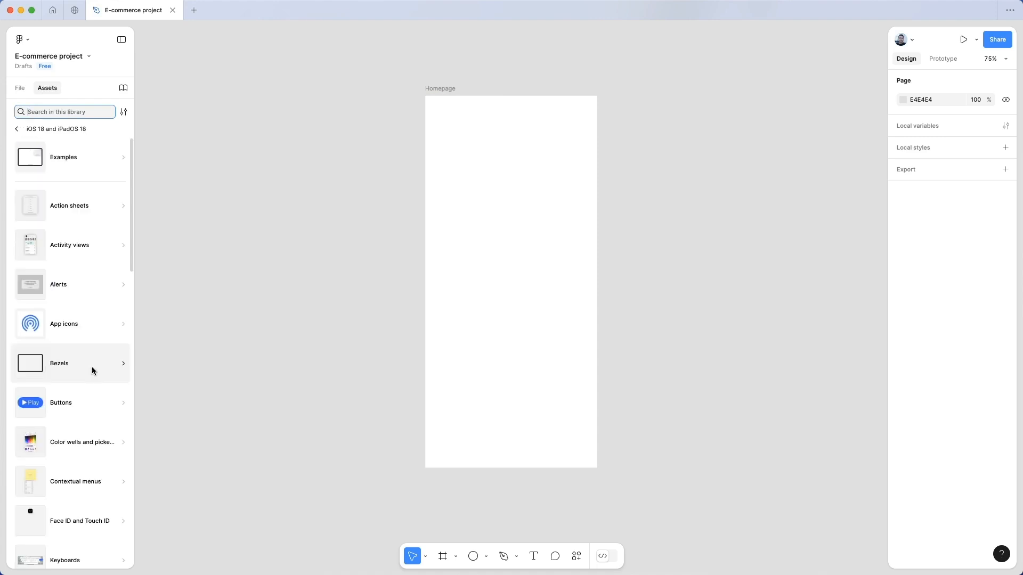
pyautogui.scroll(-1, 92, 367)
pyautogui.moveTo(68, 206); pyautogui.dragTo(529, 108)
pyautogui.moveTo(41, 305); pyautogui.dragTo(506, 132)
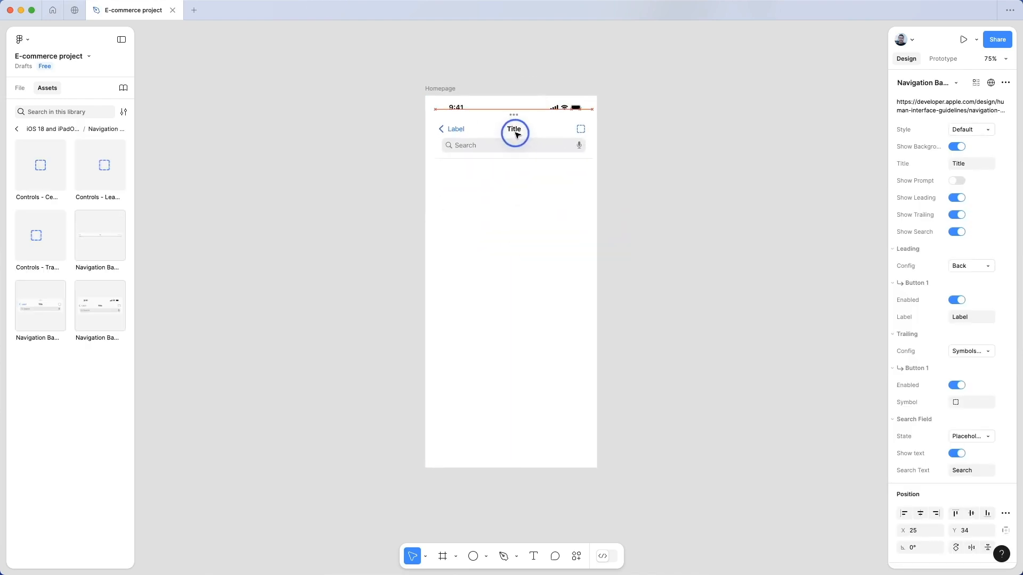
pyautogui.click(555, 178)
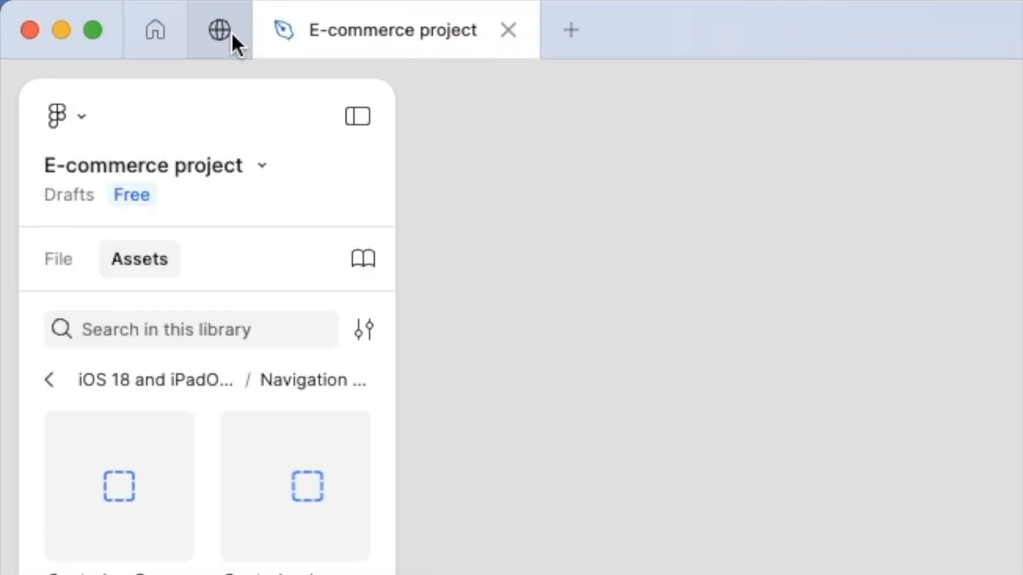
# - Search the Figma Community for UI resources and examine the product card components in the E-commerce UI kit
pyautogui.click(230, 33)
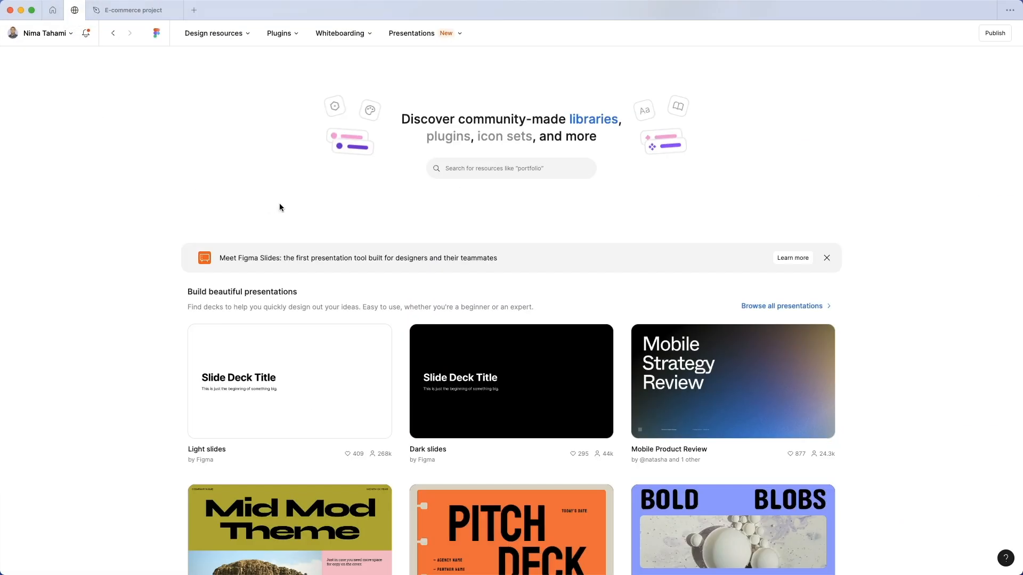
pyautogui.click(529, 175)
pyautogui.write('ui')
pyautogui.press('Return')
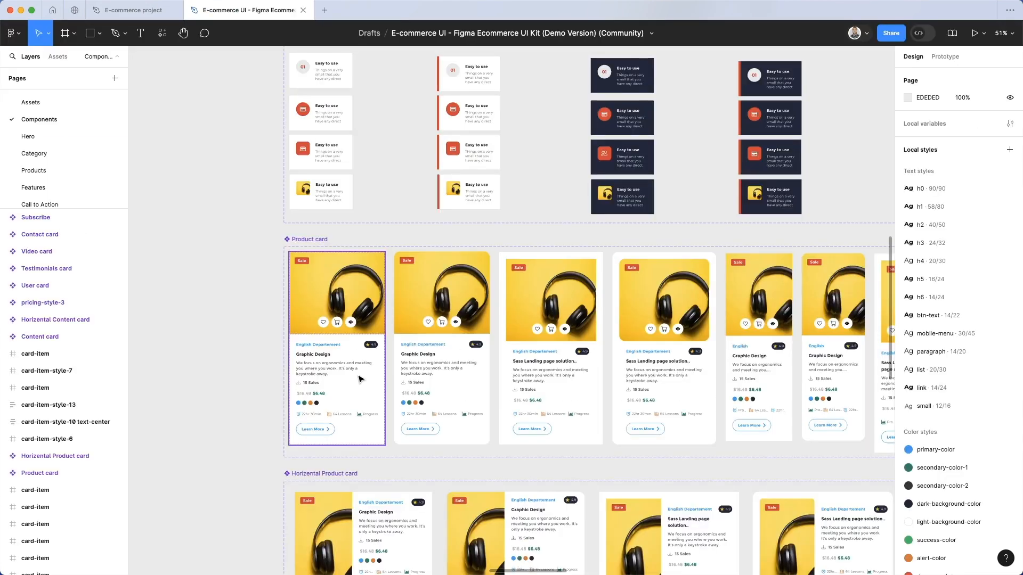
pyautogui.scroll(5, 358, 379)
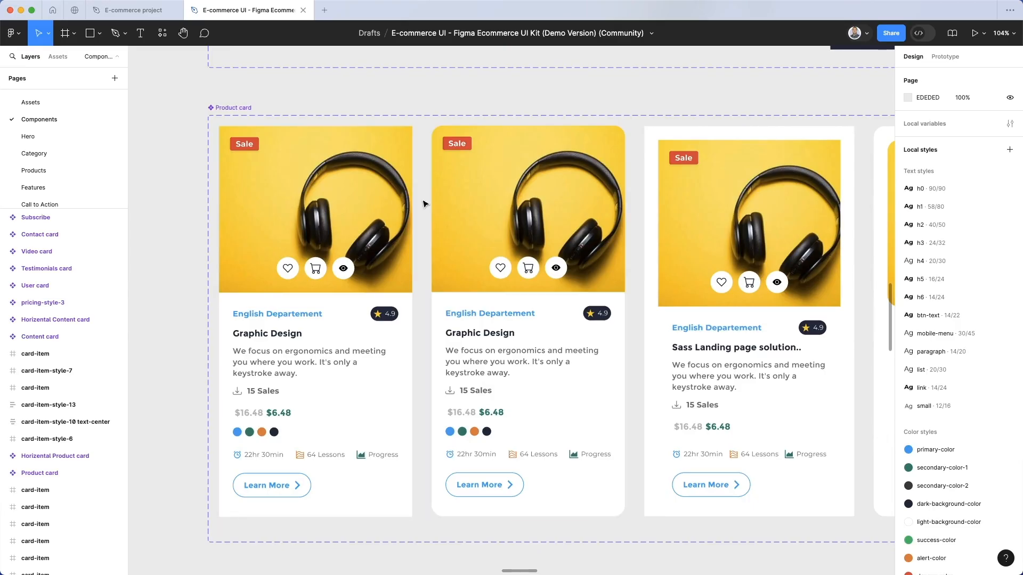
# - Return to the E-commerce project file and add a column layout grid to the Homepage frame
pyautogui.click(145, 17)
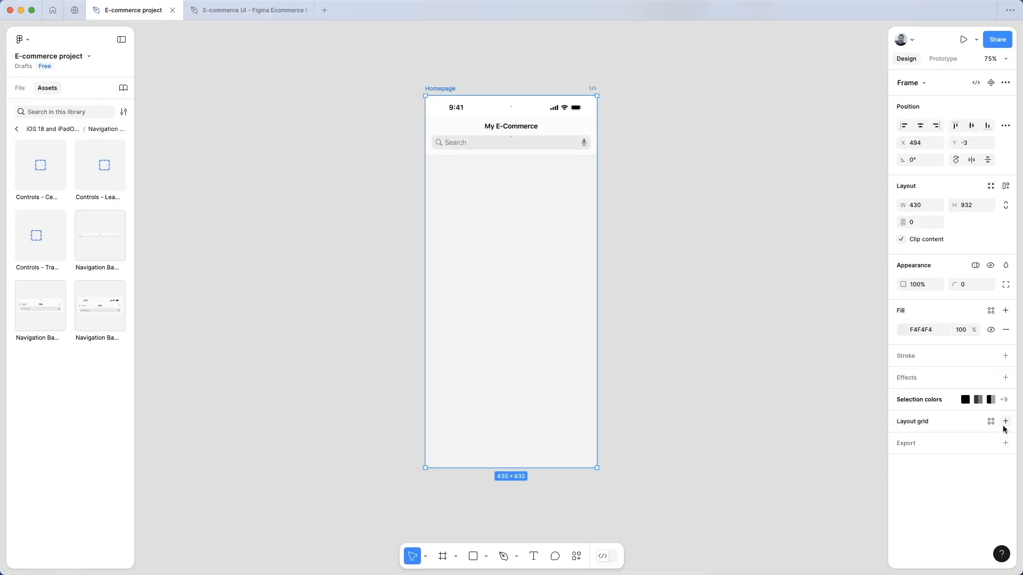
pyautogui.click(1005, 422)
pyautogui.click(930, 442)
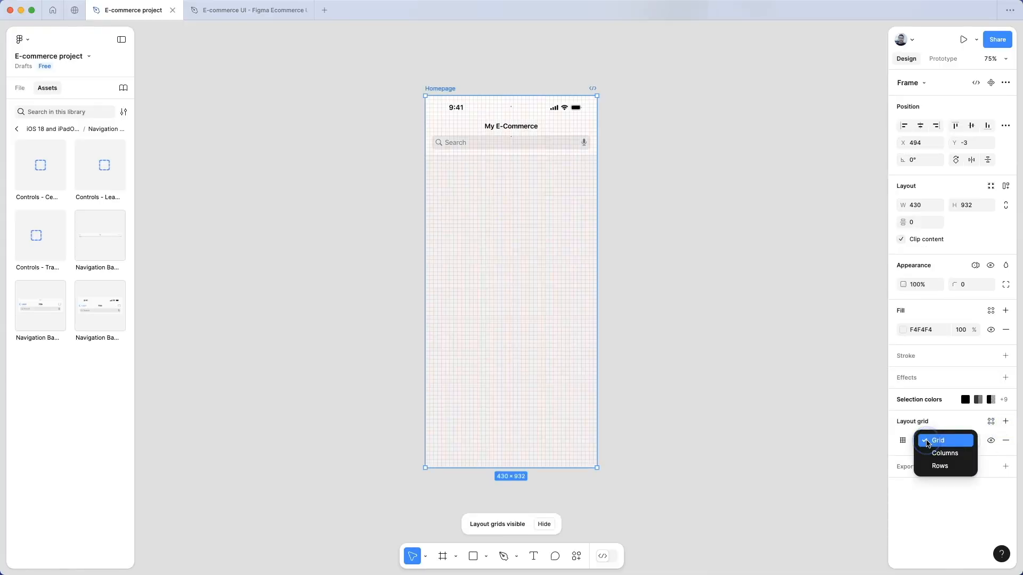
pyautogui.click(954, 459)
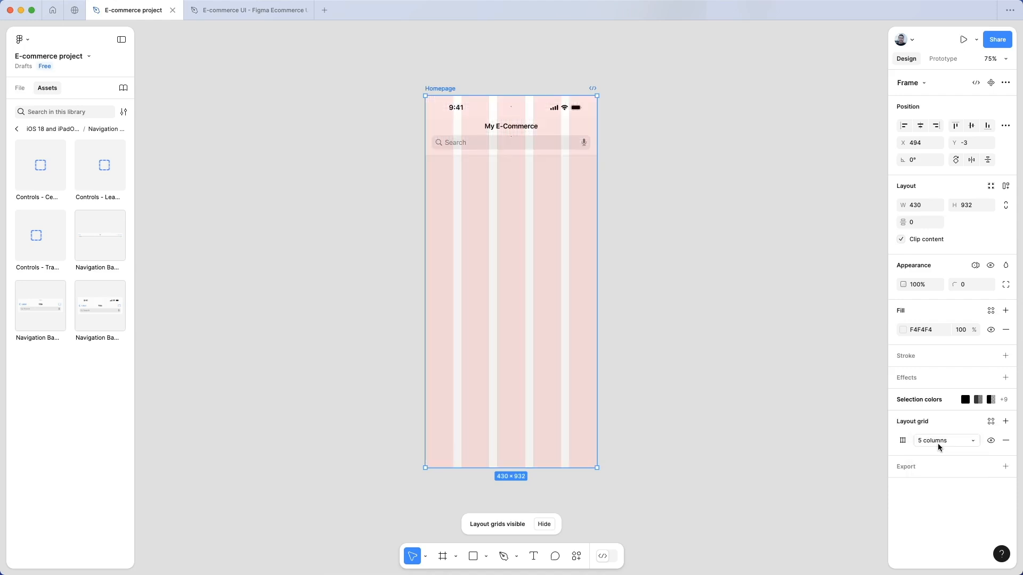
# - Configure the layout grid with 4 columns, a margin of 16, a gutter of 16 and 5% colour opacity
pyautogui.click(903, 441)
pyautogui.write('4')
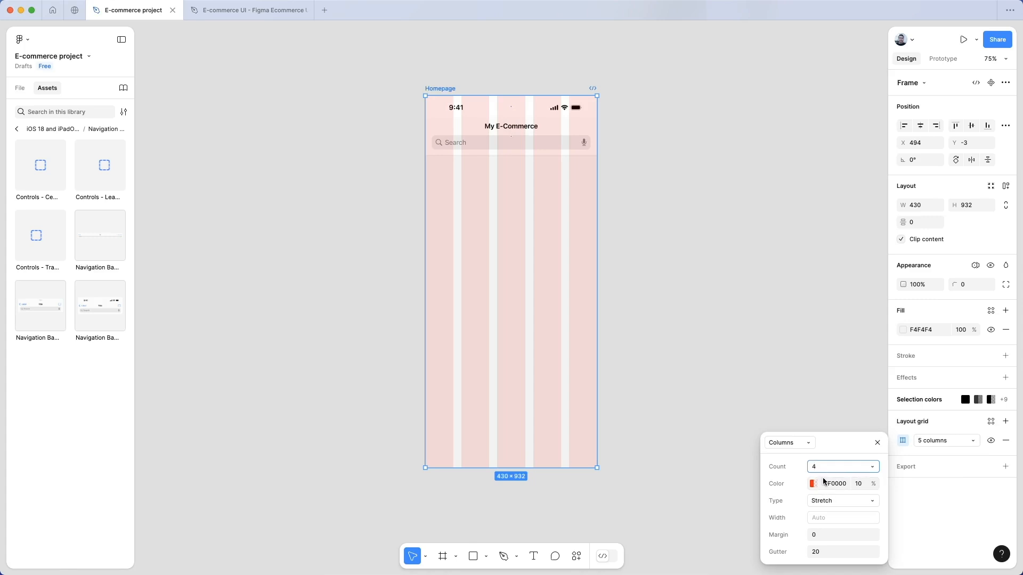
pyautogui.click(827, 553)
pyautogui.click(825, 536)
pyautogui.write('16')
pyautogui.click(829, 553)
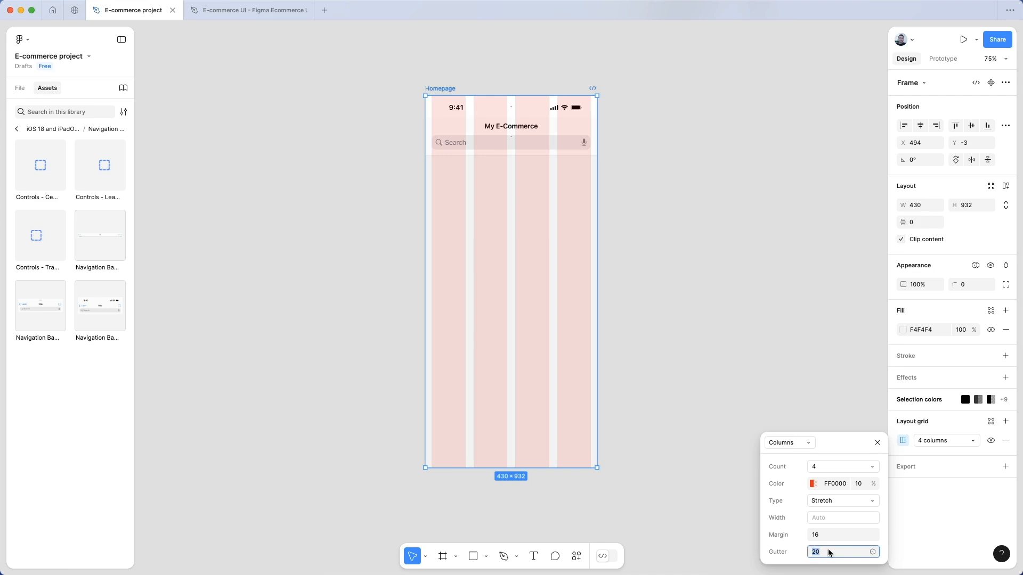
pyautogui.write('16')
pyautogui.press('Return')
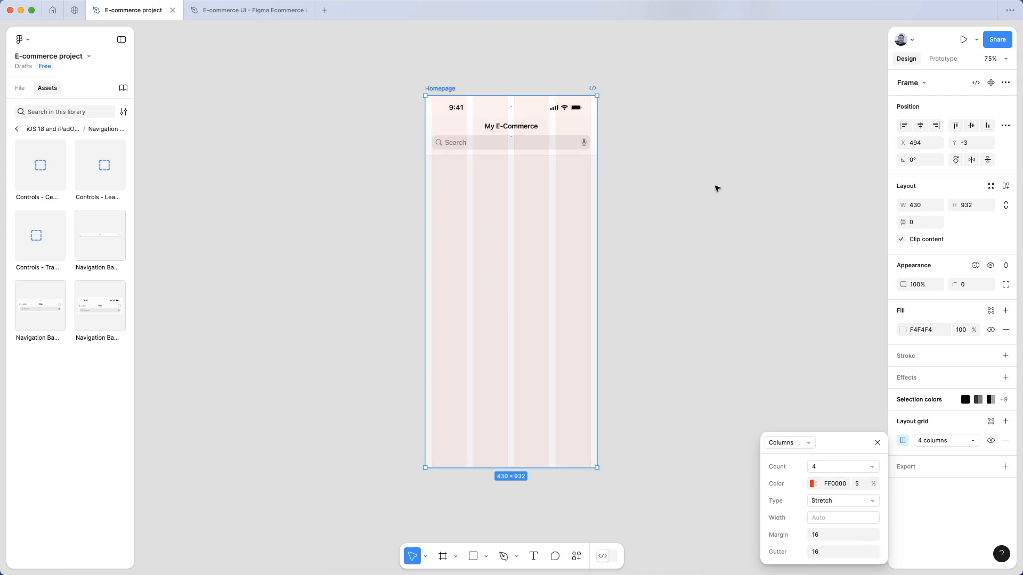
pyautogui.click(716, 187)
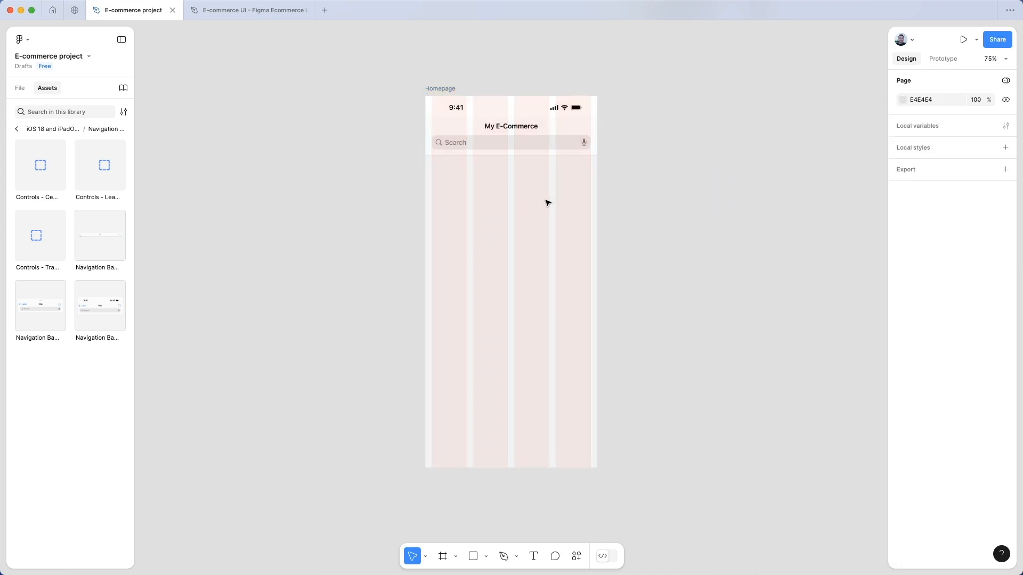
# - Draw a 398 × 169 rectangle spanning all grid columns below the search field and set its corner radius to 20
pyautogui.scroll(2, 547, 202)
pyautogui.scroll(1, 548, 202)
pyautogui.scroll(1, 548, 203)
pyautogui.press('r')
pyautogui.moveTo(403, 174); pyautogui.dragTo(620, 265)
pyautogui.click(967, 251)
pyautogui.write('20')
pyautogui.press('Return')
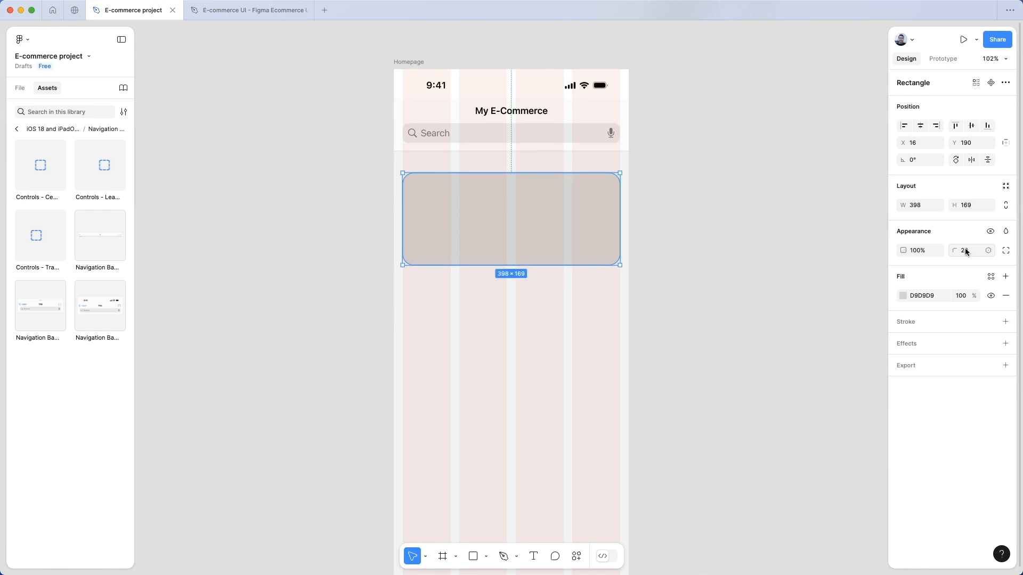
# - Add a Title text in the Body/Emphasized style and a Description text beneath it, below the grey rectangle
pyautogui.click(808, 250)
pyautogui.moveTo(555, 218); pyautogui.dragTo(555, 217)
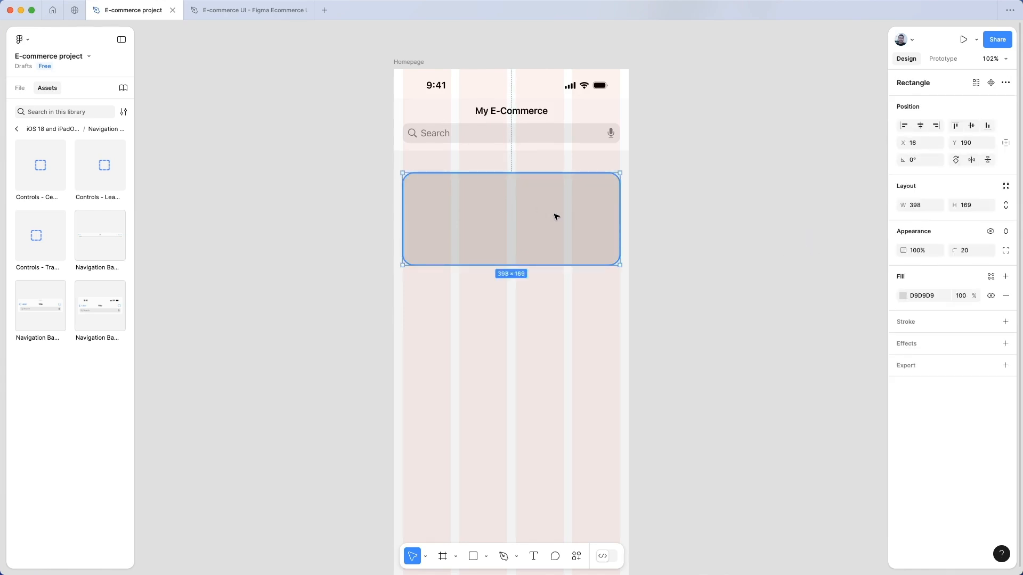
pyautogui.press('t')
pyautogui.click(453, 291)
pyautogui.write('Title')
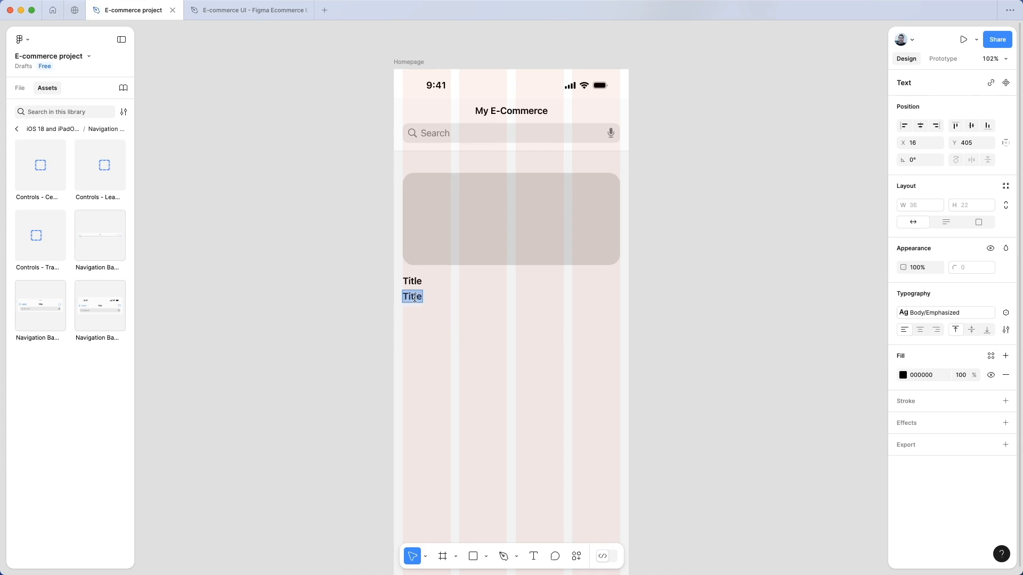
pyautogui.write('Description')
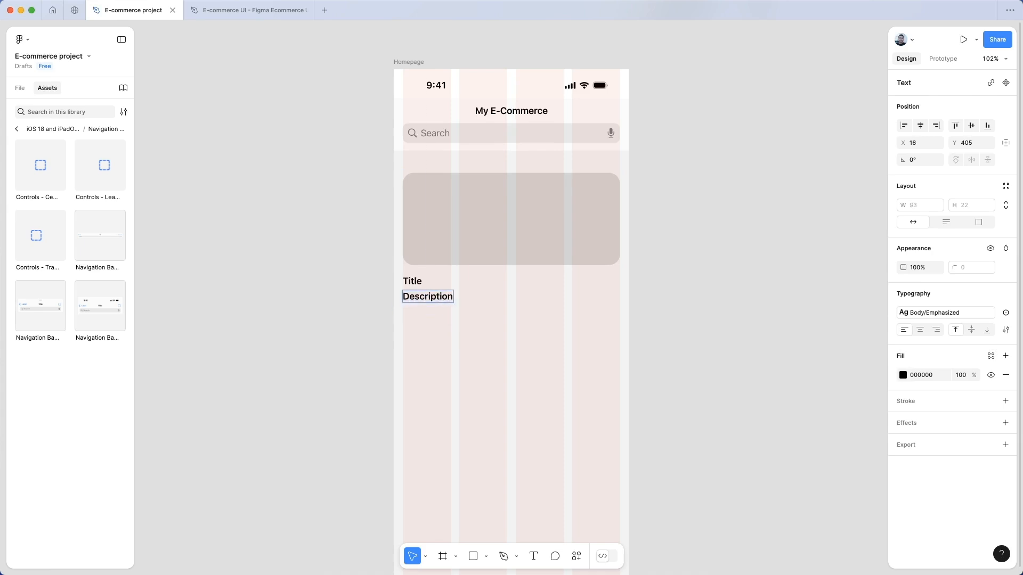
pyautogui.press('Escape')
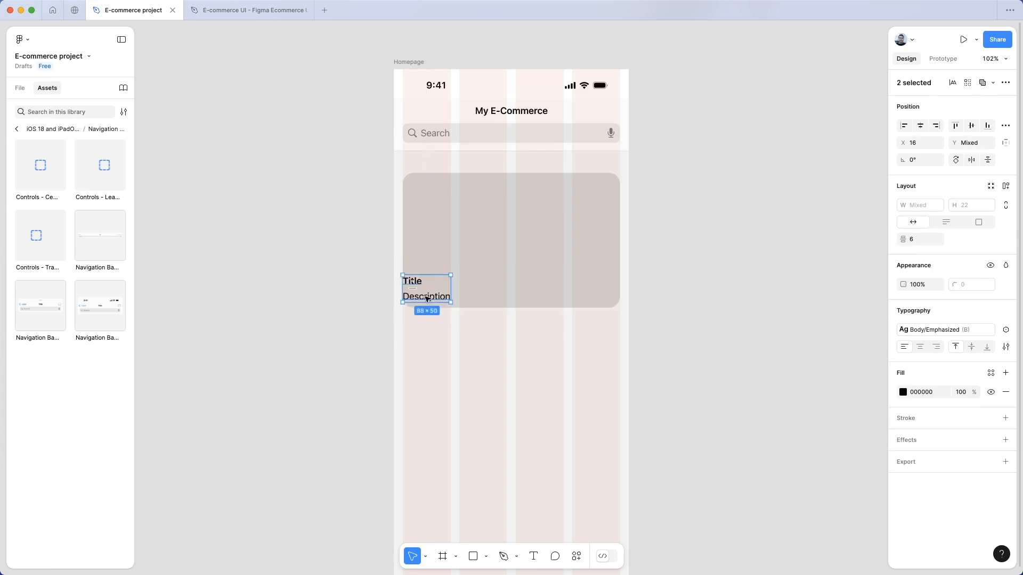
# - Position the Title and Description texts in the card's lower-left corner and add a white rounded Add to Cart button beside them
pyautogui.moveTo(425, 298); pyautogui.dragTo(435, 297)
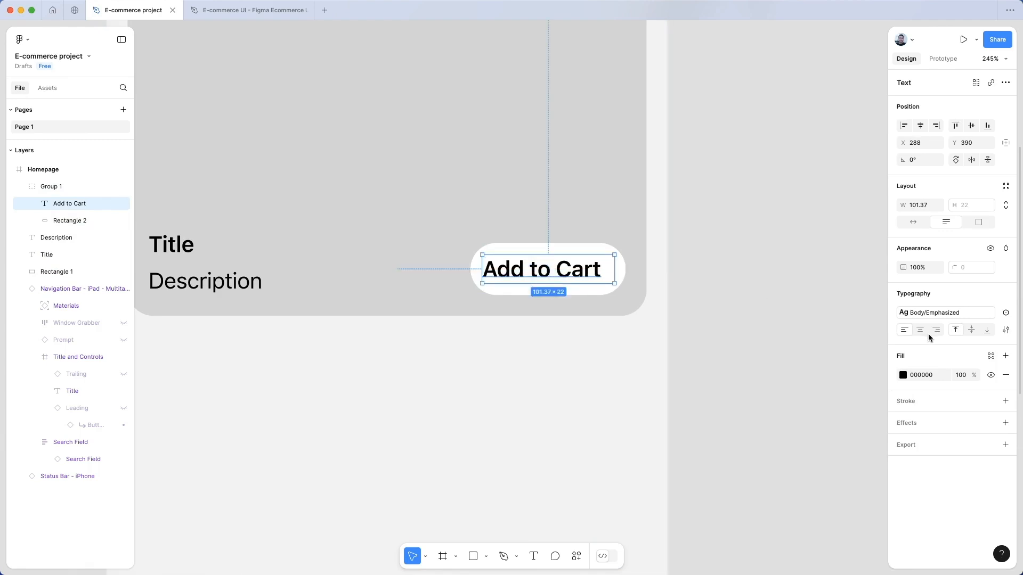
pyautogui.click(361, 365)
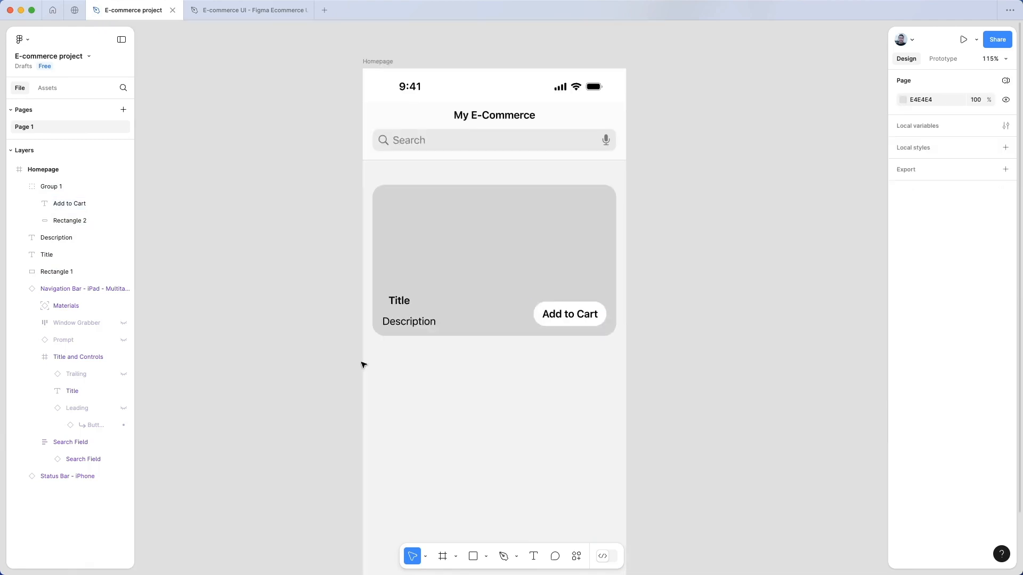
pyautogui.click(397, 323)
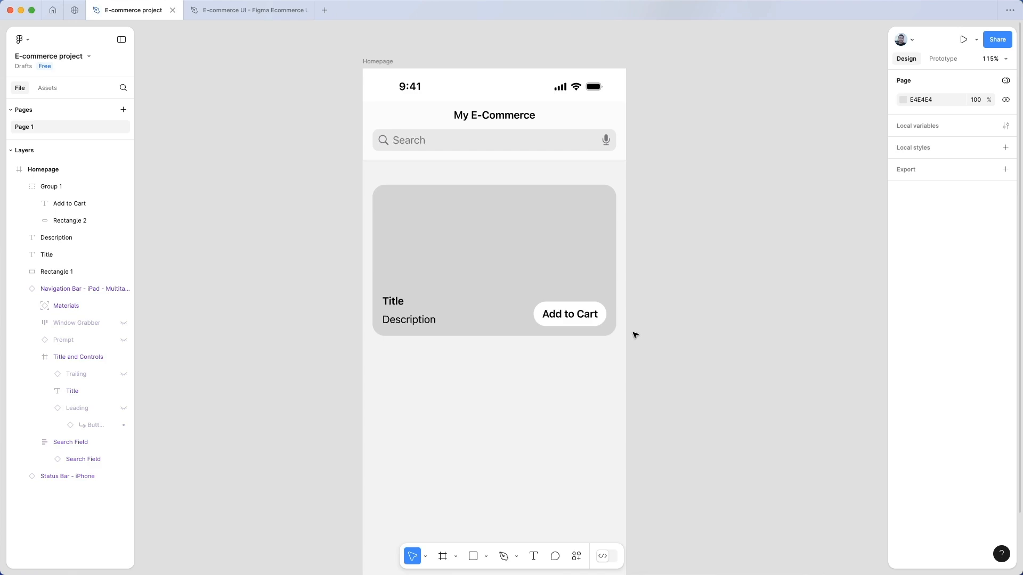
pyautogui.press('f')
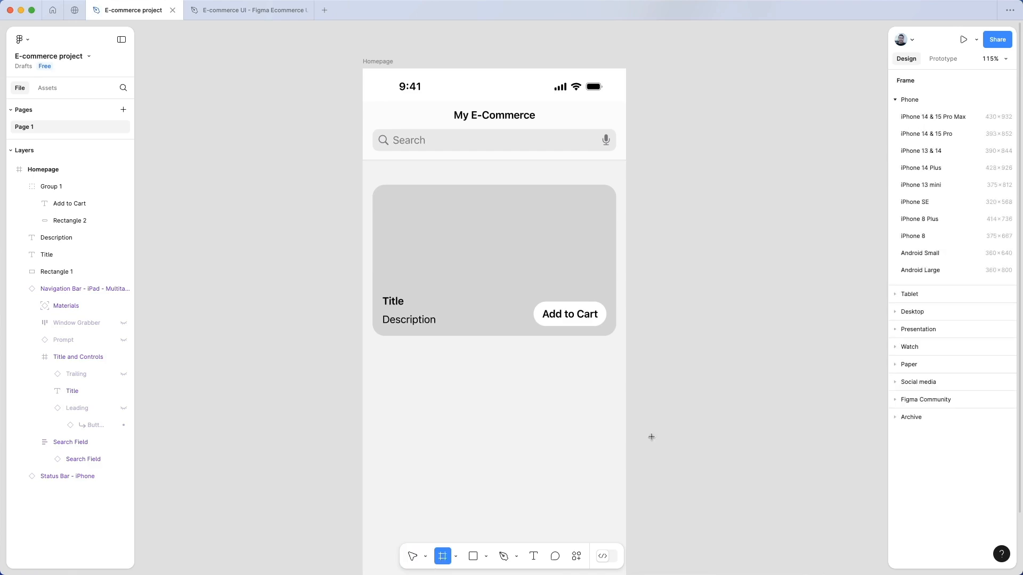
pyautogui.press('Escape')
pyautogui.press('r')
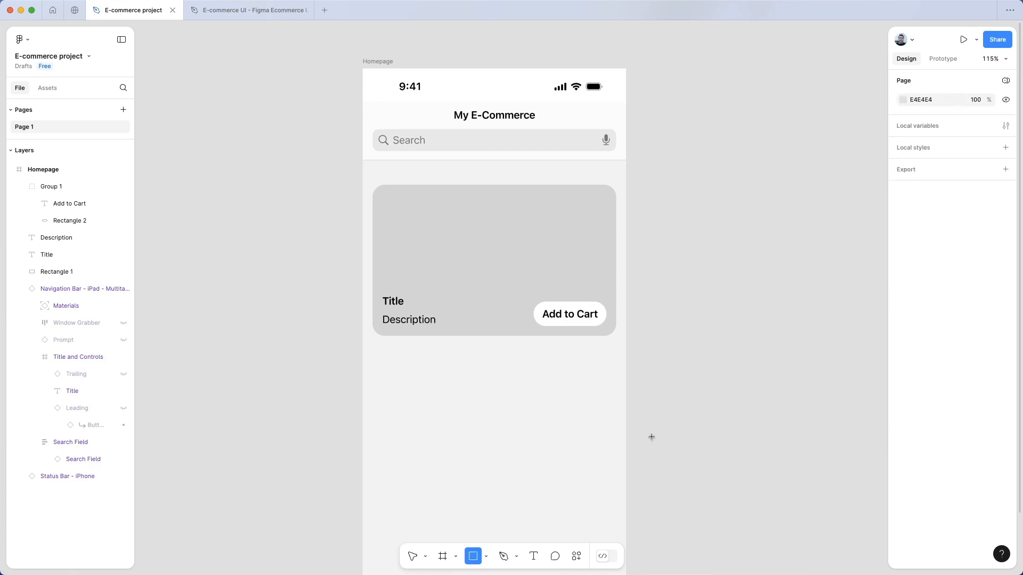
pyautogui.press('Escape')
pyautogui.press('t')
pyautogui.press('Escape')
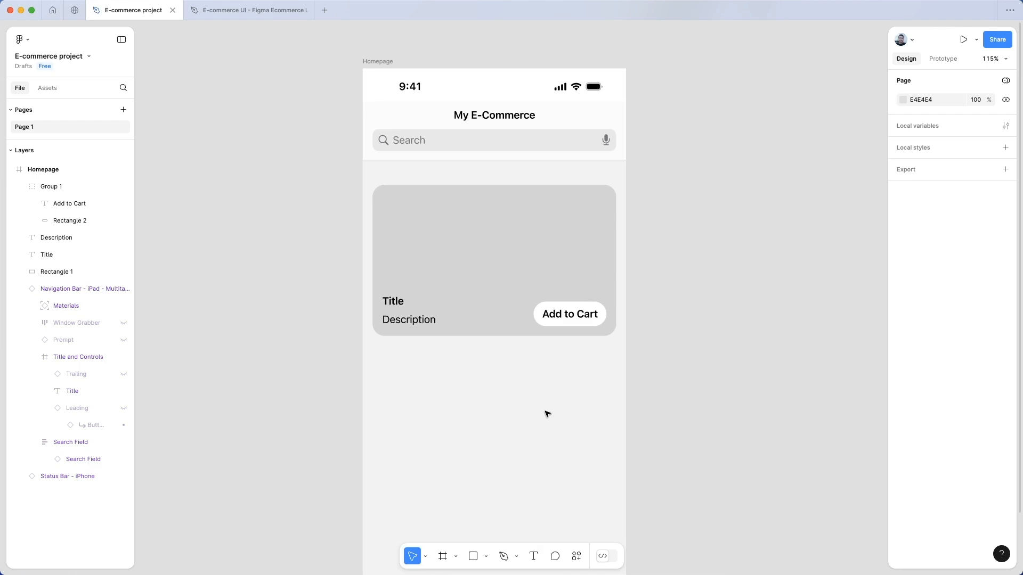
# - Examine the keyboard shortcut reference for the Selection, Shape and Text categories
pyautogui.click(1000, 555)
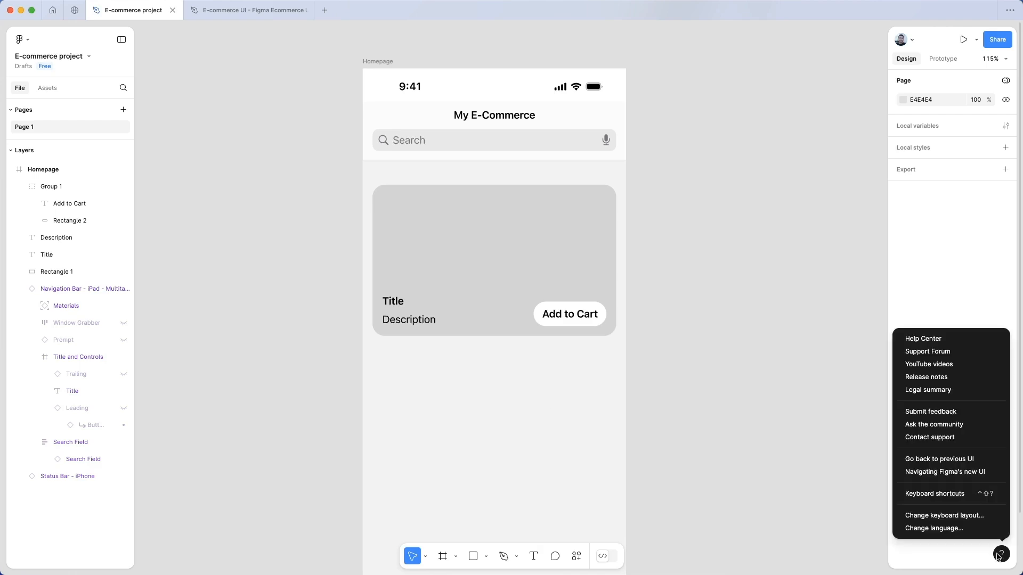
pyautogui.click(964, 496)
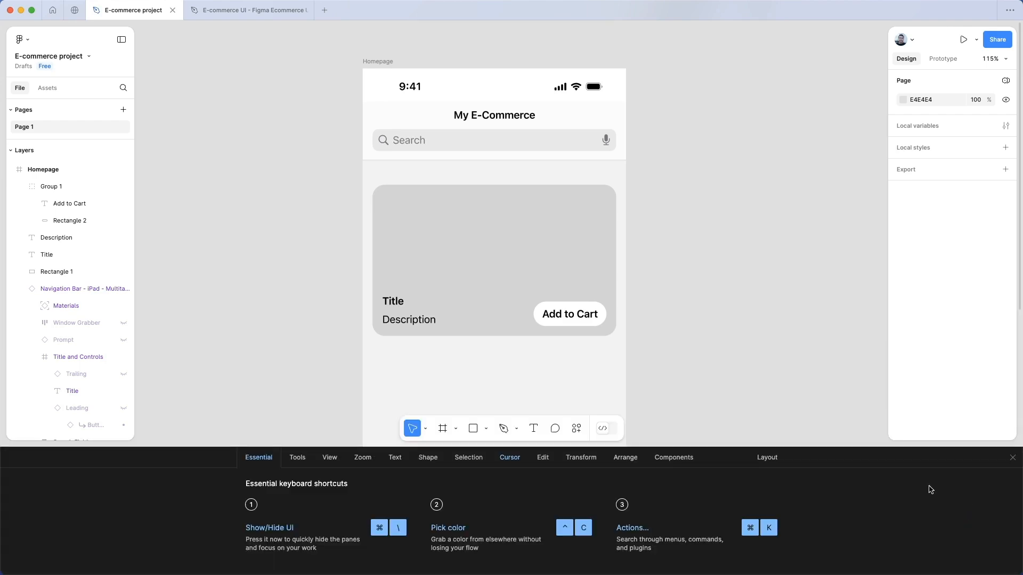
pyautogui.click(469, 457)
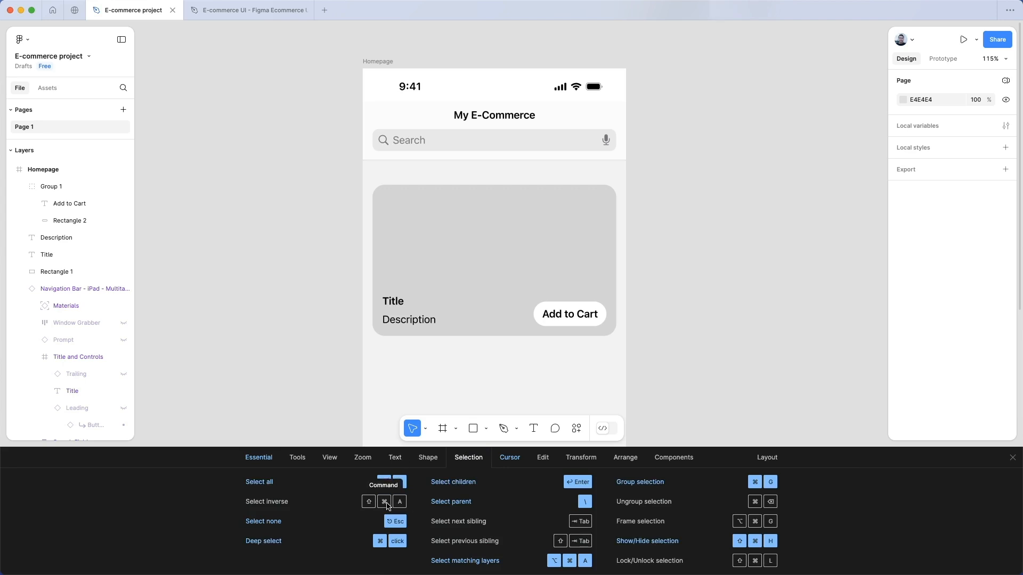
pyautogui.click(428, 457)
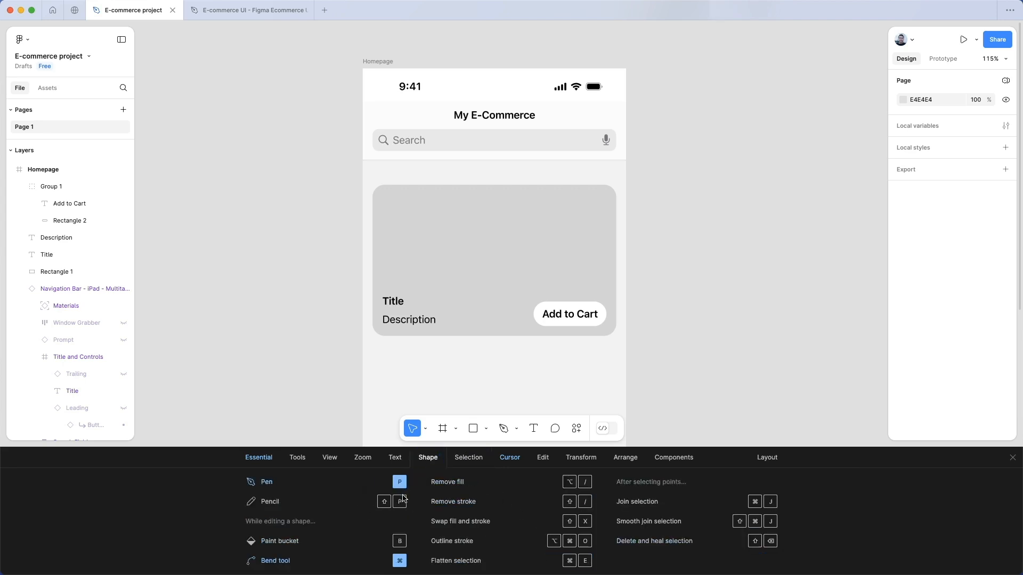
pyautogui.click(394, 459)
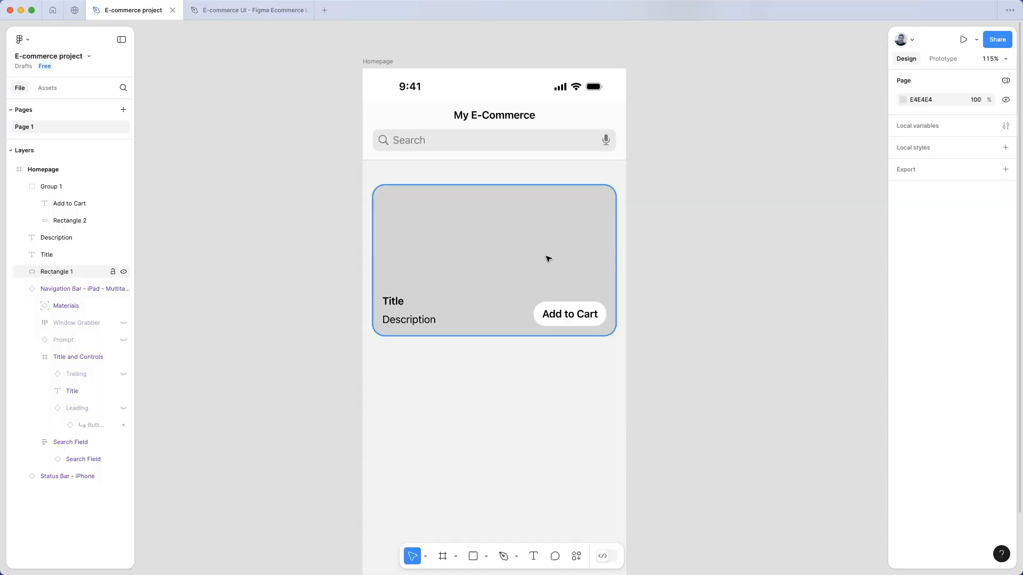
# - Apply suggested auto layout to the card's rectangle, Title, Description and Add to Cart group
pyautogui.click(549, 259)
pyautogui.press('super+a')
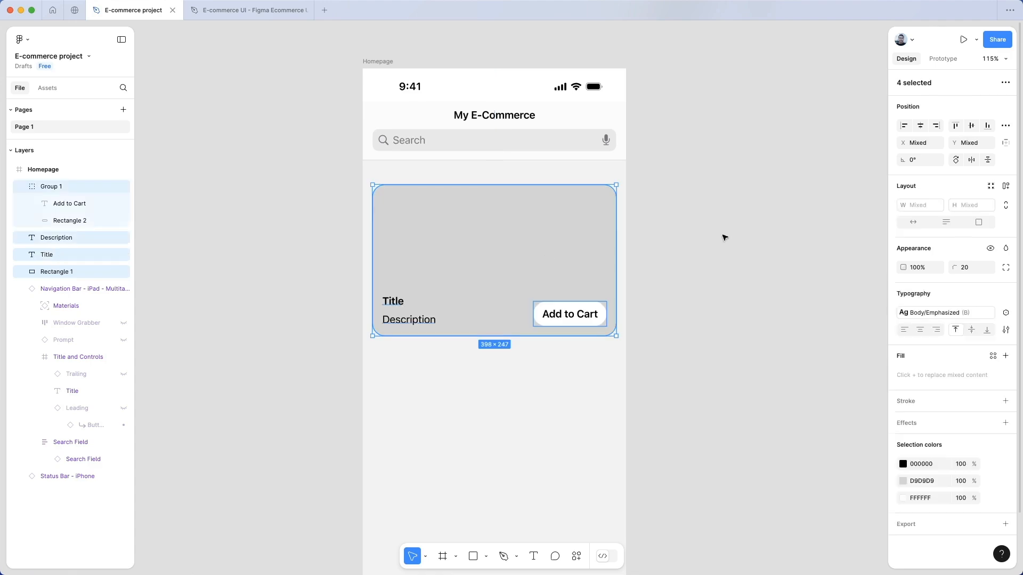
pyautogui.click(1002, 189)
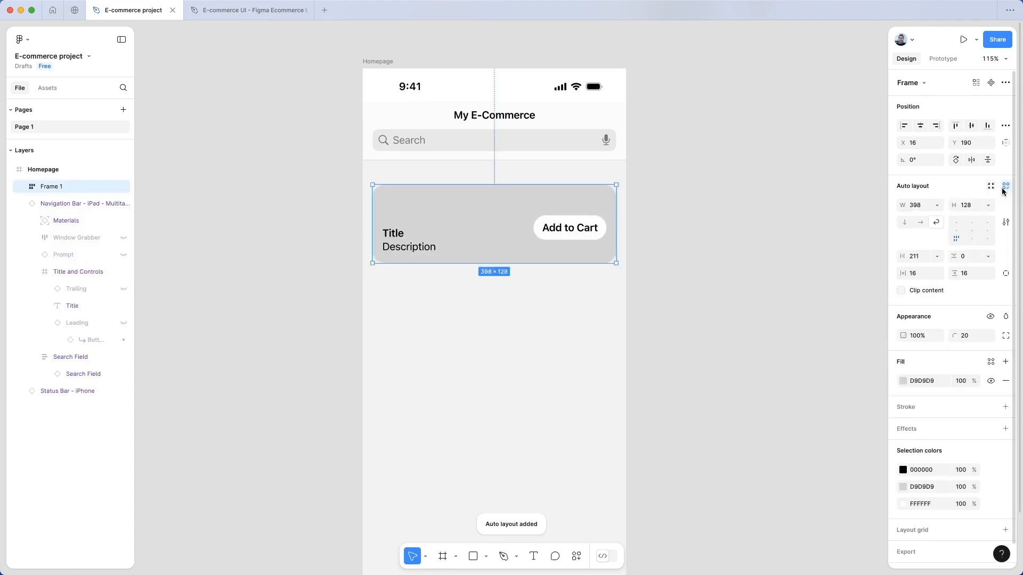
pyautogui.press('super+z')
pyautogui.rightClick(555, 206)
pyautogui.moveTo(607, 421)
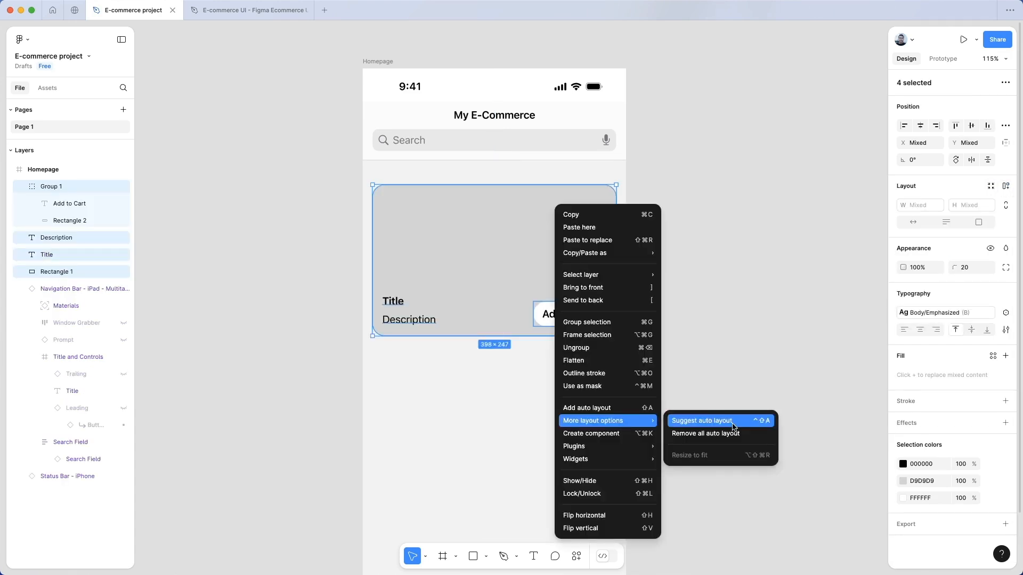
pyautogui.click(747, 426)
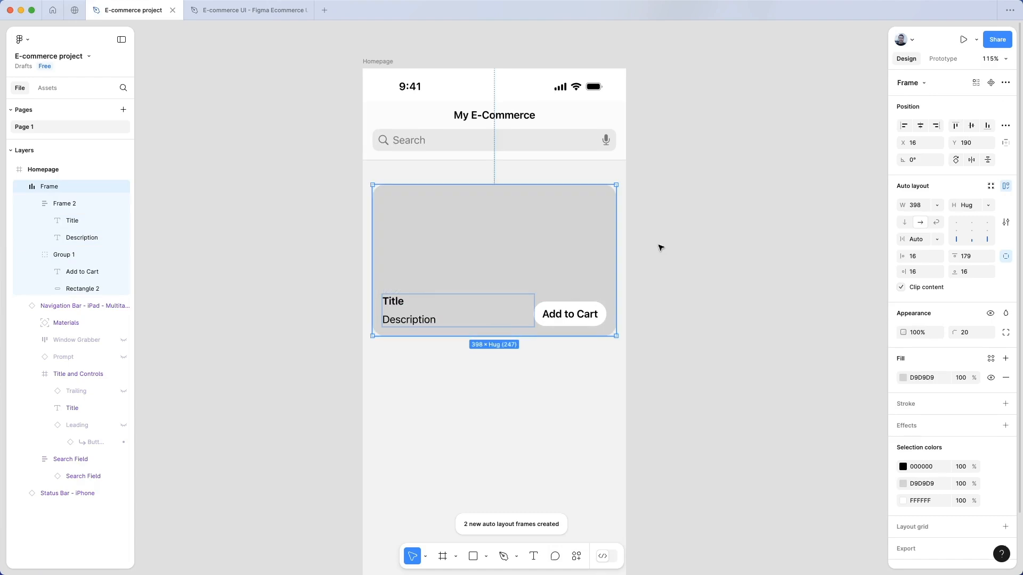
# - Inspect the Add to Cart group and the text frame inside the card, including the frame's spacing to the card edges
pyautogui.doubleClick(564, 322)
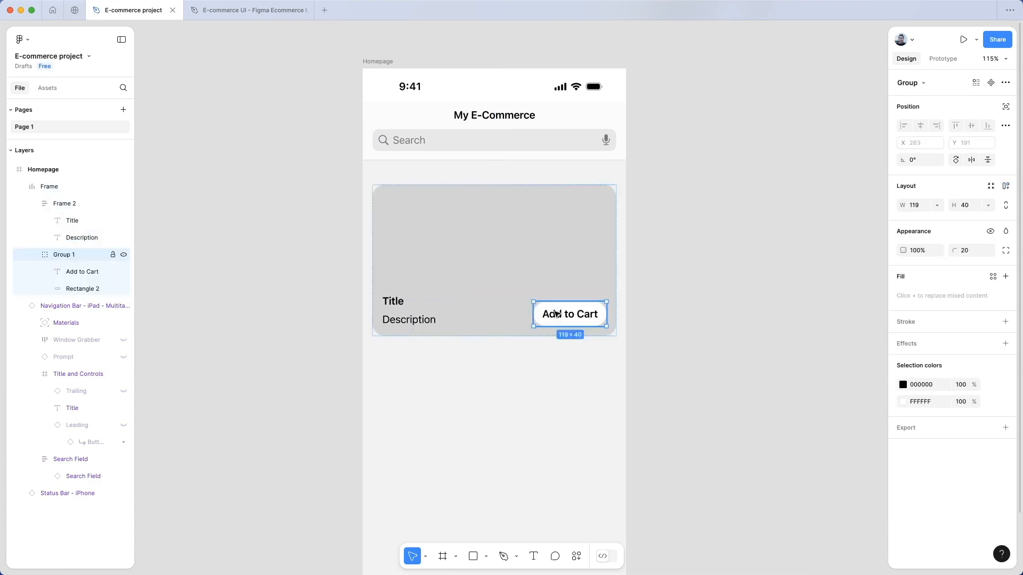
pyautogui.click(400, 322)
pyautogui.click(391, 318)
pyautogui.press('Escape')
pyautogui.click(347, 316)
pyautogui.doubleClick(406, 318)
pyautogui.press('alt')
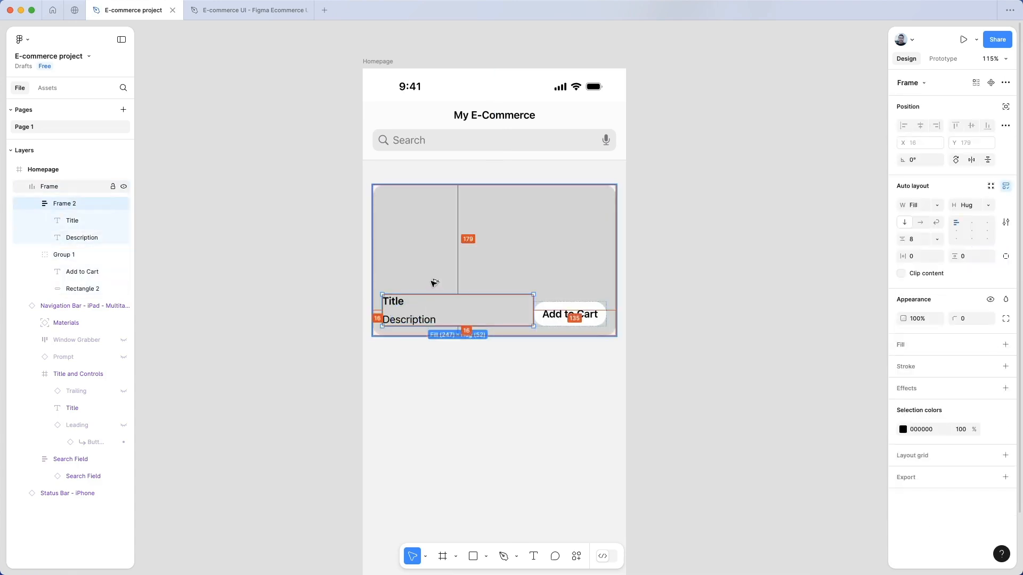
# - Try adjusting the card's auto layout padding and undo the changes
pyautogui.click(526, 277)
pyautogui.moveTo(904, 271)
pyautogui.mouseDown()
pyautogui.moveTo(957, 272)
pyautogui.moveTo(903, 252)
pyautogui.mouseUp()
pyautogui.hotkey('ctrl', 'z')
pyautogui.hotkey('ctrl', 'z')
pyautogui.hotkey('ctrl', 'z')
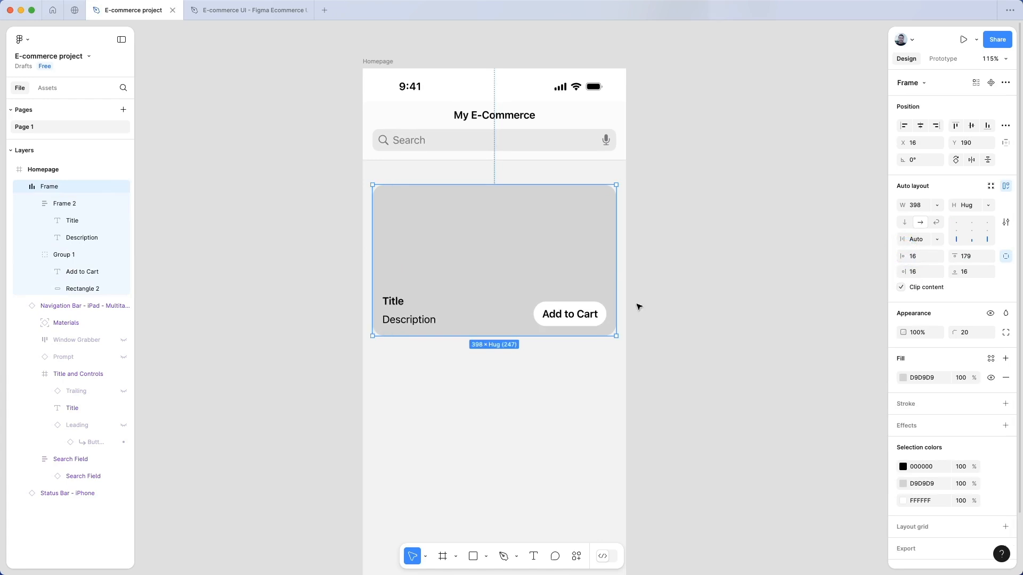
# - Move the card up to Y 174 and duplicate it twice downward, leaving a 24 px gap between cards
pyautogui.press('Up')
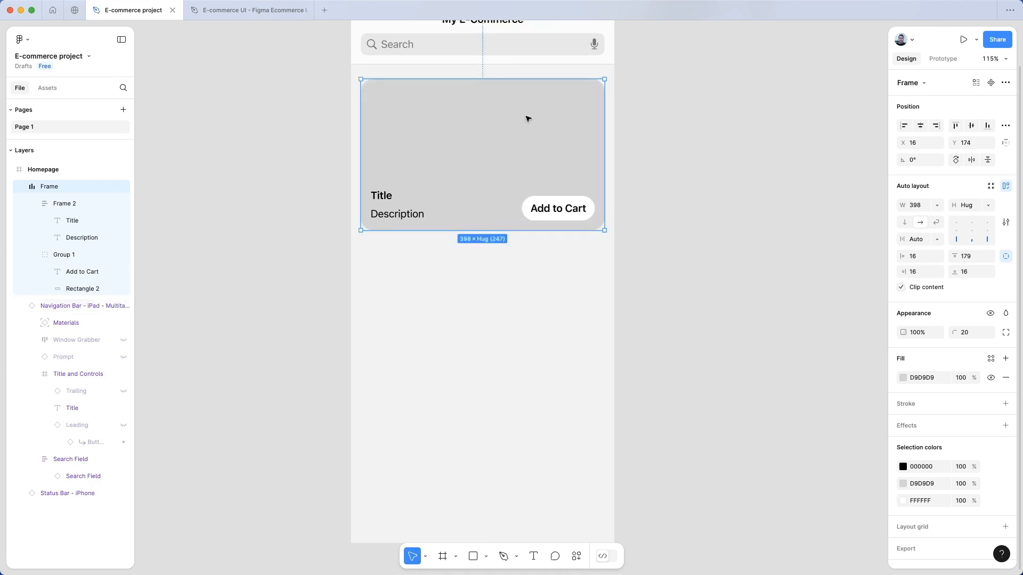
pyautogui.press('super+d')
pyautogui.hotkey('shift', 'Down')
pyautogui.hotkey('shift', 'Down')
pyautogui.hotkey('shift', 'Down')
pyautogui.hotkey('shift', 'Down')
pyautogui.hotkey('shift', 'Down')
pyautogui.hotkey('shift', 'Down')
pyautogui.hotkey('shift', 'Down')
pyautogui.hotkey('shift', 'Down')
pyautogui.hotkey('shift', 'Down')
pyautogui.hotkey('shift', 'Down')
pyautogui.hotkey('shift', 'Down')
pyautogui.hotkey('shift', 'Down')
pyautogui.hotkey('shift', 'Down')
pyautogui.hotkey('shift', 'Down')
pyautogui.hotkey('shift', 'Down')
pyautogui.hotkey('shift', 'Down')
pyautogui.hotkey('shift', 'Down')
pyautogui.hotkey('shift', 'Down')
pyautogui.hotkey('shift', 'Down')
pyautogui.hotkey('shift', 'Down')
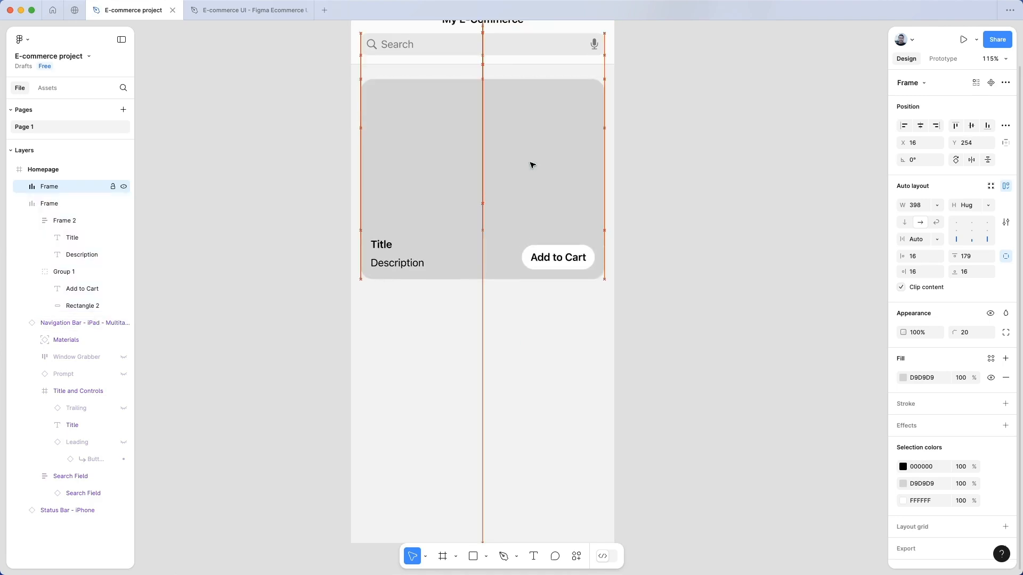
pyautogui.scroll(-3, 644, 279)
pyautogui.click(644, 278)
# - Wrap the three cards in one vertical auto layout frame with a spacing of 24
pyautogui.click(448, 194)
pyautogui.keyDown('shift'); pyautogui.click(450, 290); pyautogui.keyUp('shift')
pyautogui.keyDown('shift'); pyautogui.click(457, 421); pyautogui.keyUp('shift')
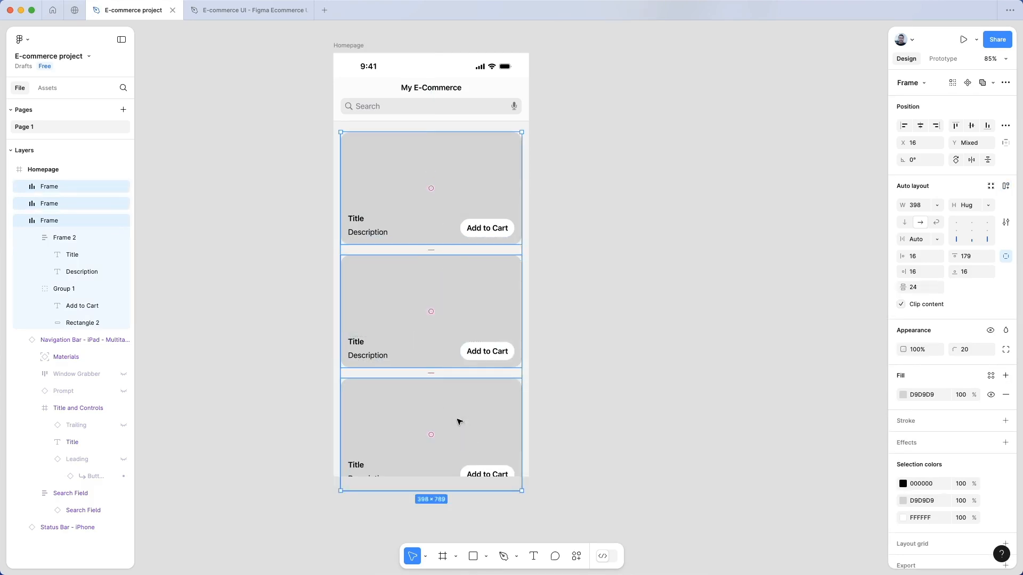
pyautogui.hotkey('shift', 'a')
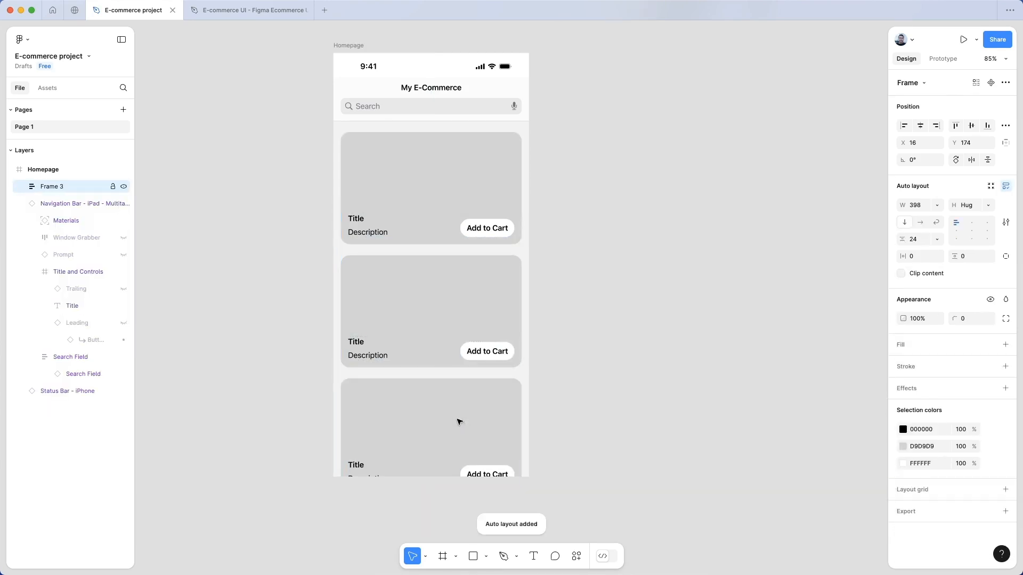
# - Draw a 151 × 80 rectangle inside the first card and exclude it from auto layout with absolute positioning
pyautogui.click(373, 231)
pyautogui.click(373, 231)
pyautogui.scroll(3, 373, 230)
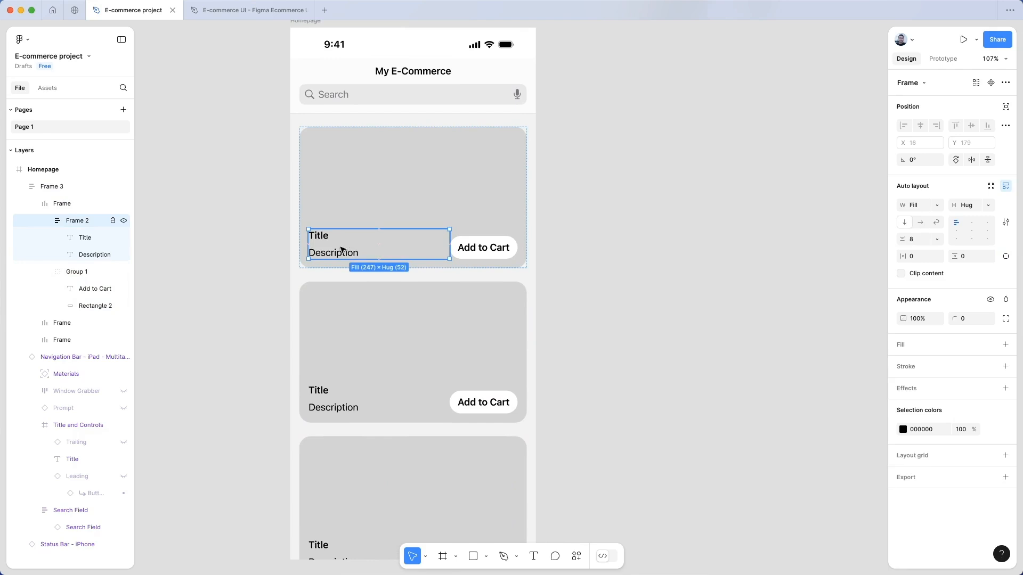
pyautogui.click(352, 217)
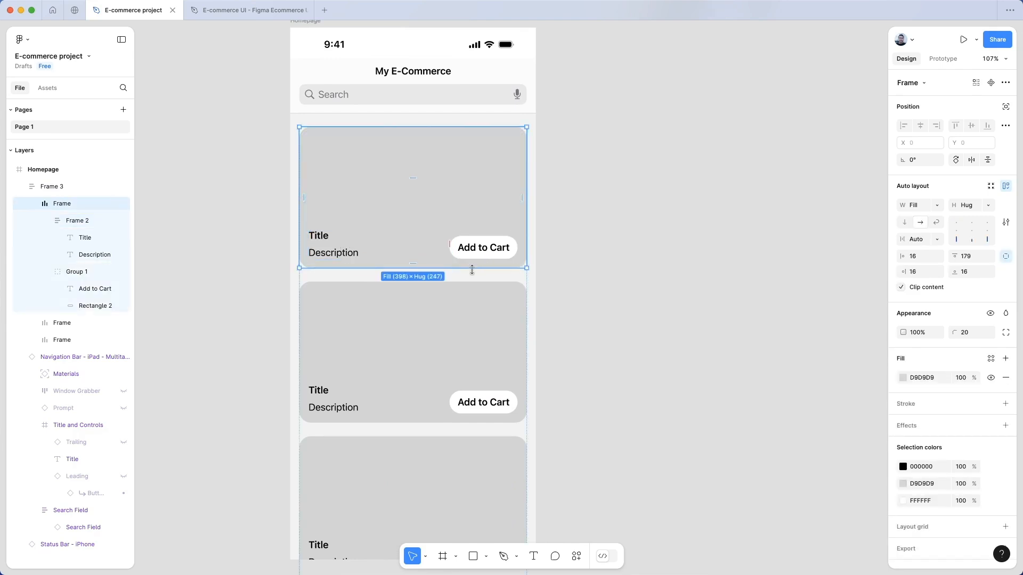
pyautogui.press('r')
pyautogui.moveTo(513, 263); pyautogui.dragTo(426, 216)
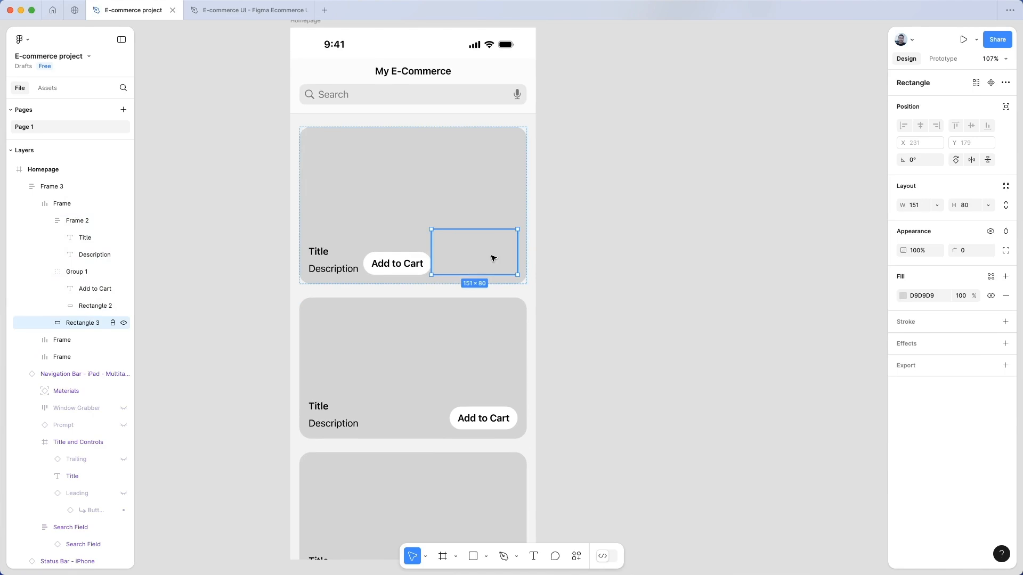
pyautogui.click(1006, 107)
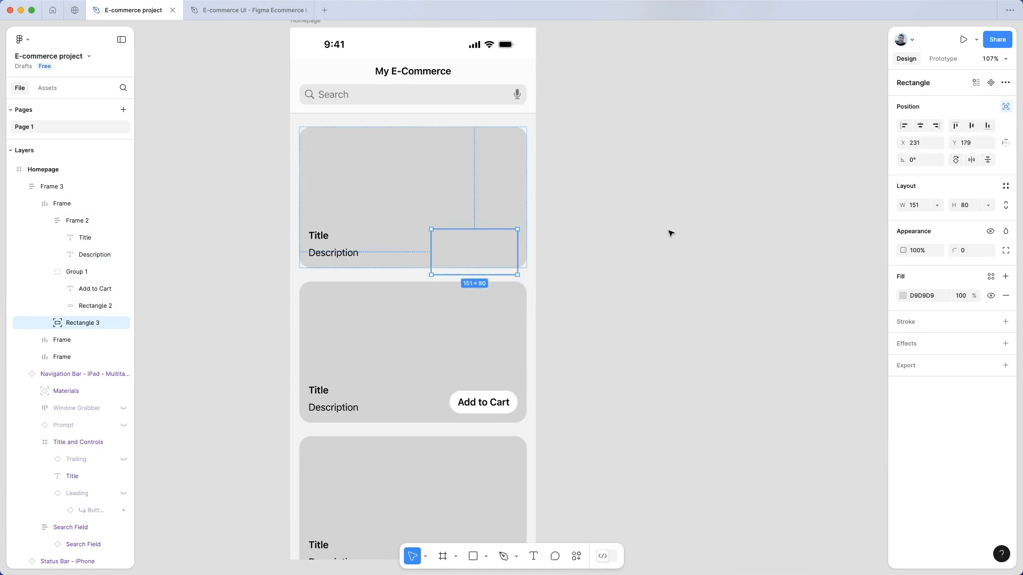
# - Resize the new rectangle to 398 × 100 across the first card's lower edge and send it behind the text and button
pyautogui.moveTo(431, 229); pyautogui.dragTo(299, 218)
pyautogui.moveTo(518, 226); pyautogui.dragTo(524, 227)
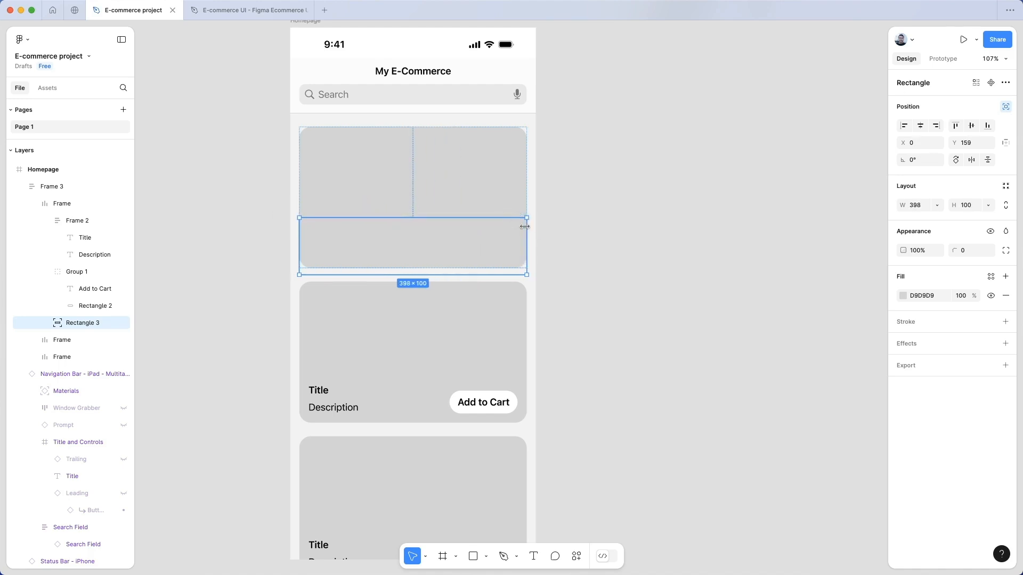
pyautogui.press('super+alt+bracketleft')
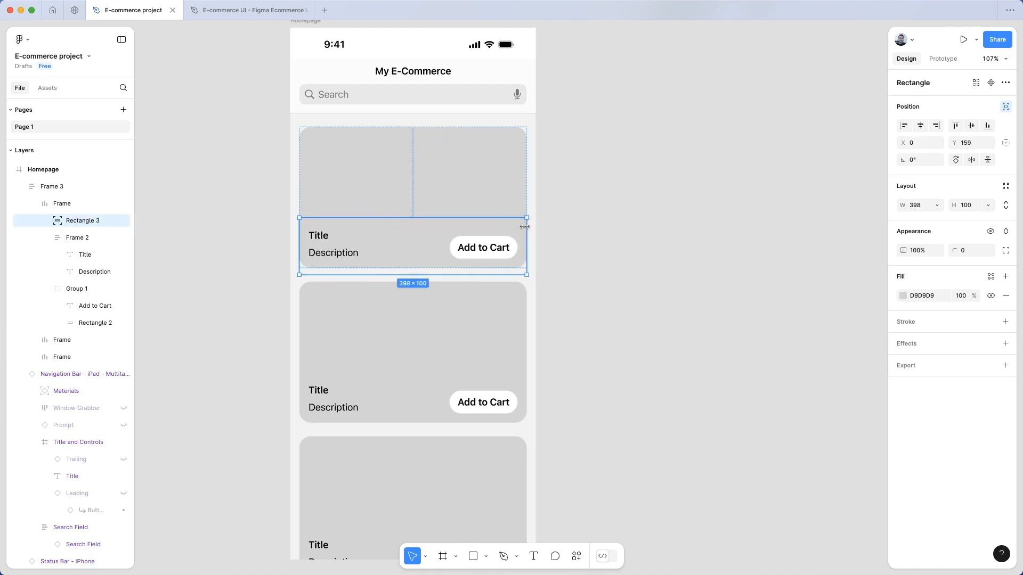
# - Change the rectangle's fill to a vertical gradient that darkens toward the bottom of the first card
pyautogui.click(903, 295)
pyautogui.click(785, 296)
pyautogui.click(494, 236)
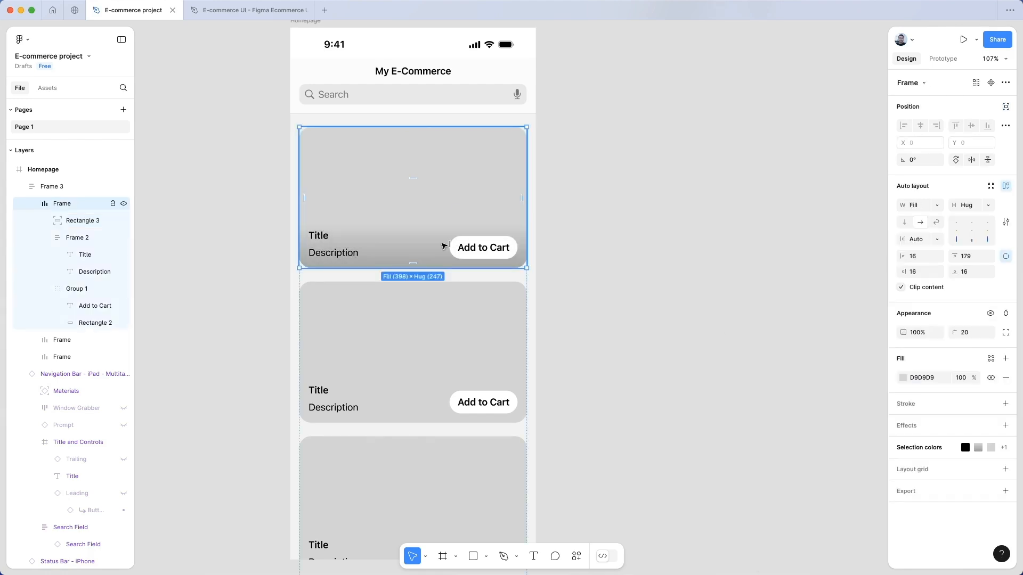
# - Convert the first card's frame into a component
pyautogui.scroll(-1, 493, 261)
pyautogui.scroll(-5, 494, 262)
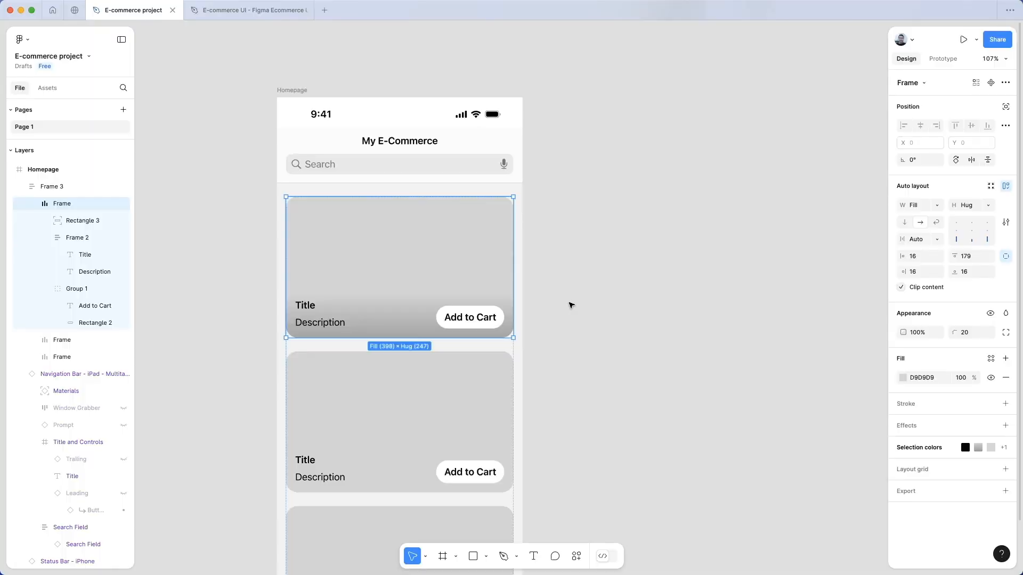
pyautogui.press('super+alt+k')
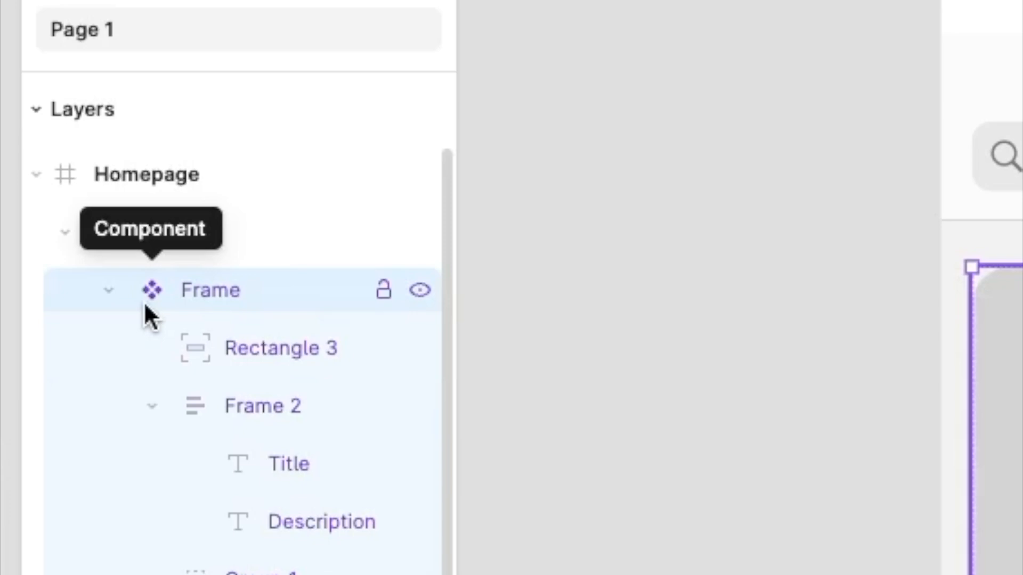
# - Move the card component out beside the Homepage frame and replace the plain cards in the list with three of its instances
pyautogui.moveTo(449, 260); pyautogui.dragTo(764, 260)
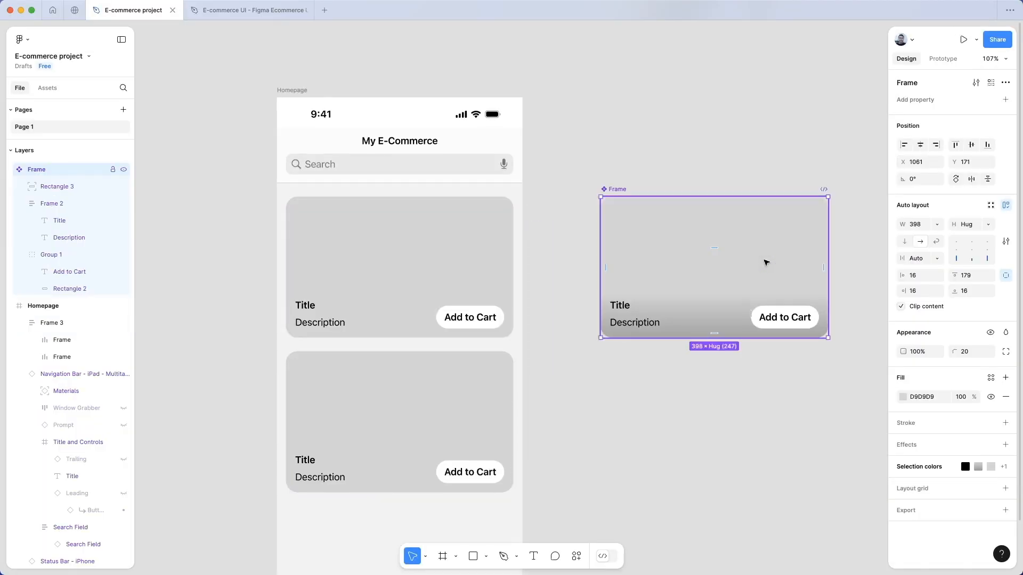
pyautogui.moveTo(634, 235); pyautogui.dragTo(435, 309)
pyautogui.click(435, 310)
pyautogui.press('Delete')
# - Extend the gradient rectangle in the card component upward to a height of about 132
pyautogui.scroll(-2, 586, 298)
pyautogui.doubleClick(704, 203)
pyautogui.moveTo(704, 184); pyautogui.dragTo(703, 158)
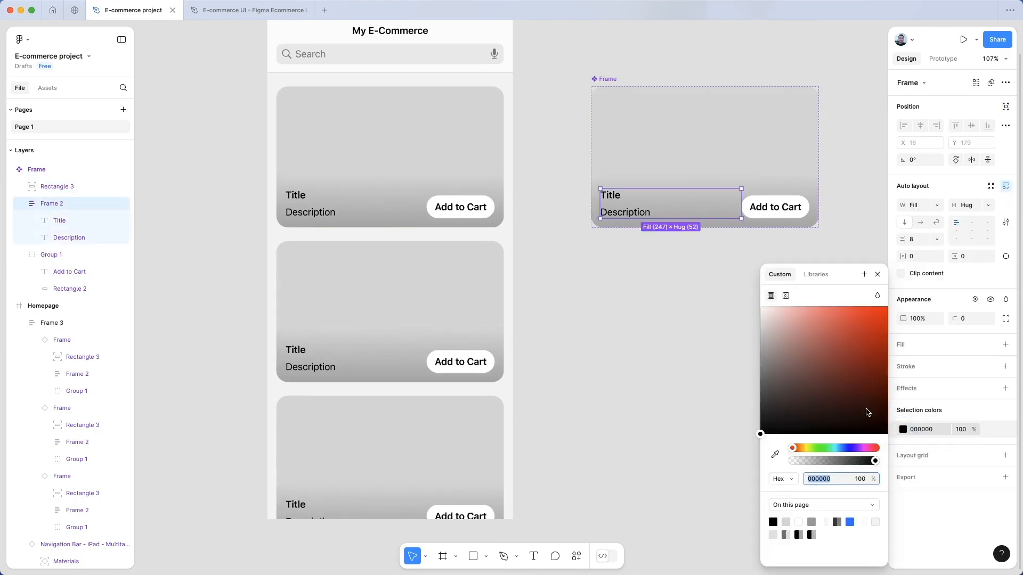
pyautogui.click(648, 345)
# - Set the right padding of the title and description frame in the Product Cards component to 16
pyautogui.click(377, 450)
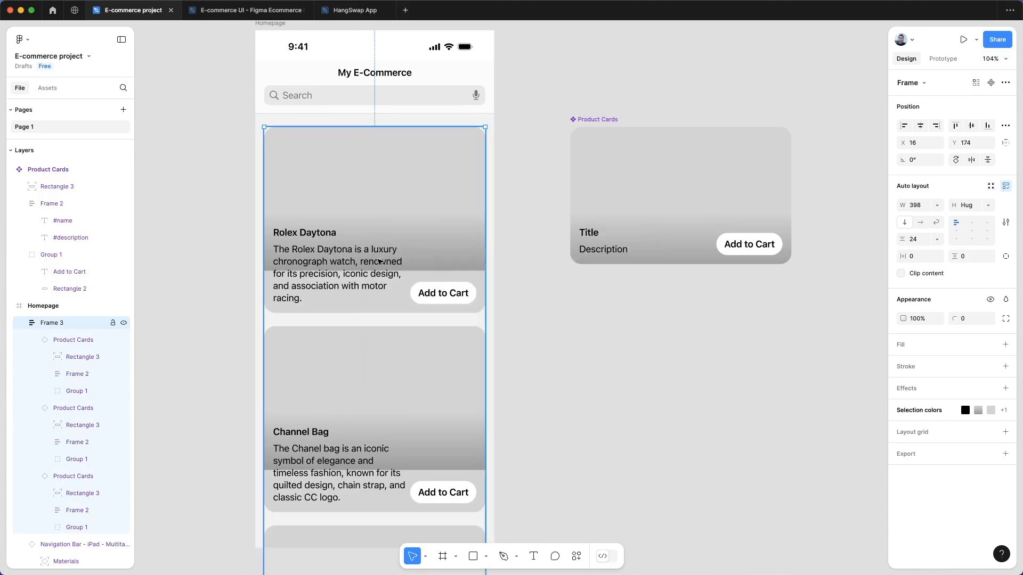
pyautogui.scroll(-3, 547, 317)
pyautogui.scroll(5, 547, 317)
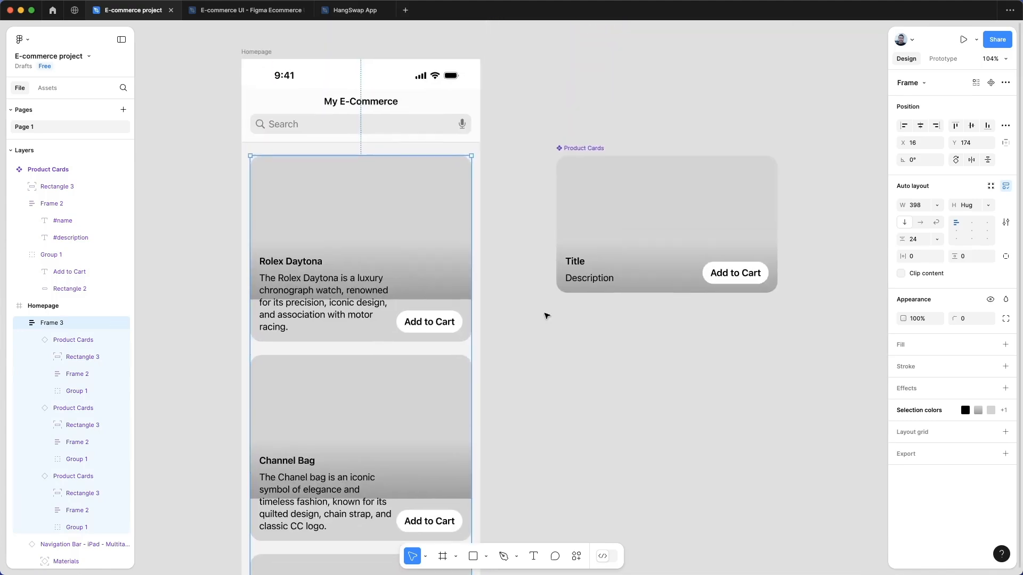
pyautogui.doubleClick(591, 328)
pyautogui.click(925, 272)
pyautogui.write('16')
pyautogui.press('Return')
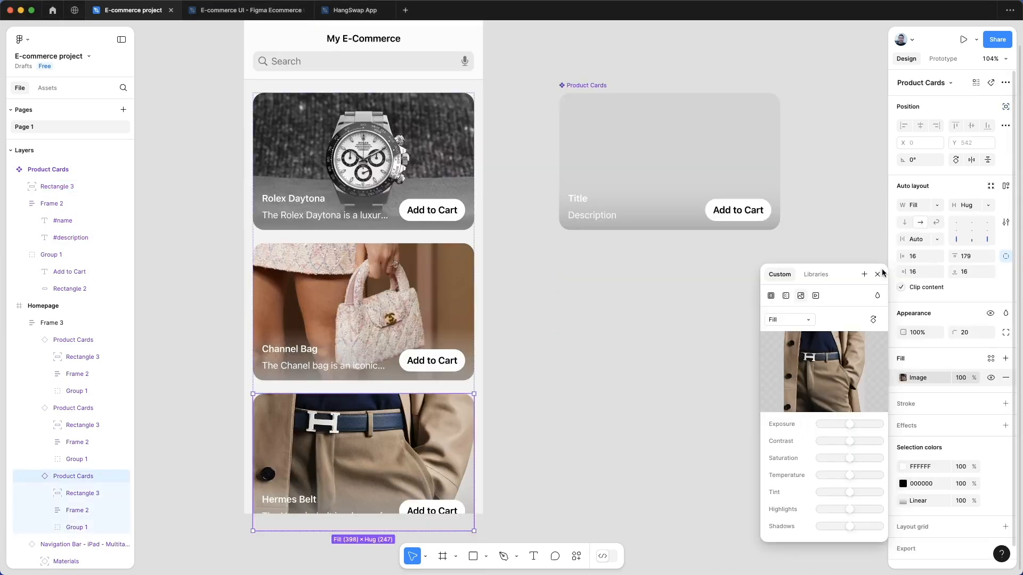
# - Close the image fill settings and add a drop shadow effect to the Product Cards component
pyautogui.click(877, 271)
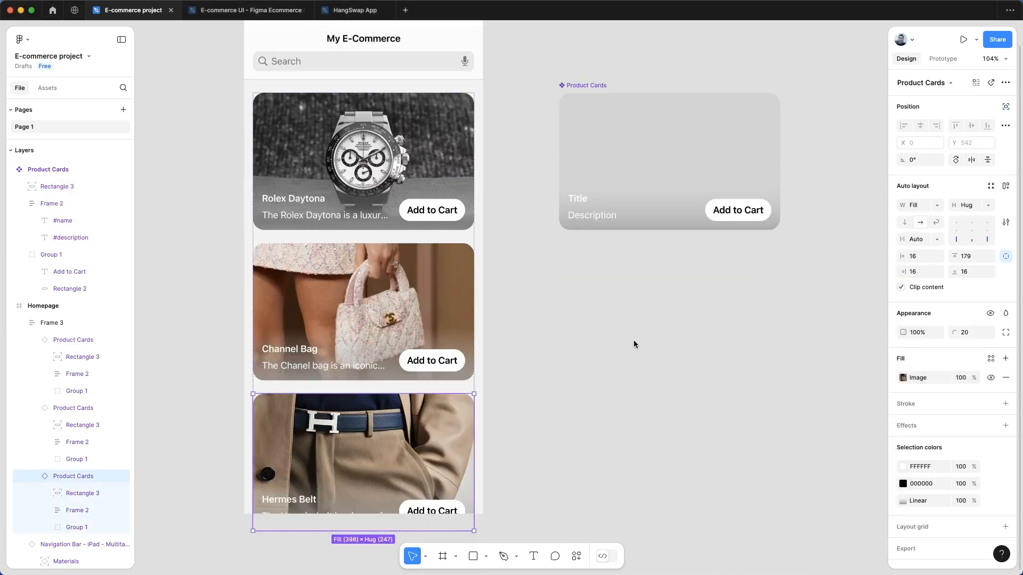
pyautogui.click(618, 347)
pyautogui.click(645, 155)
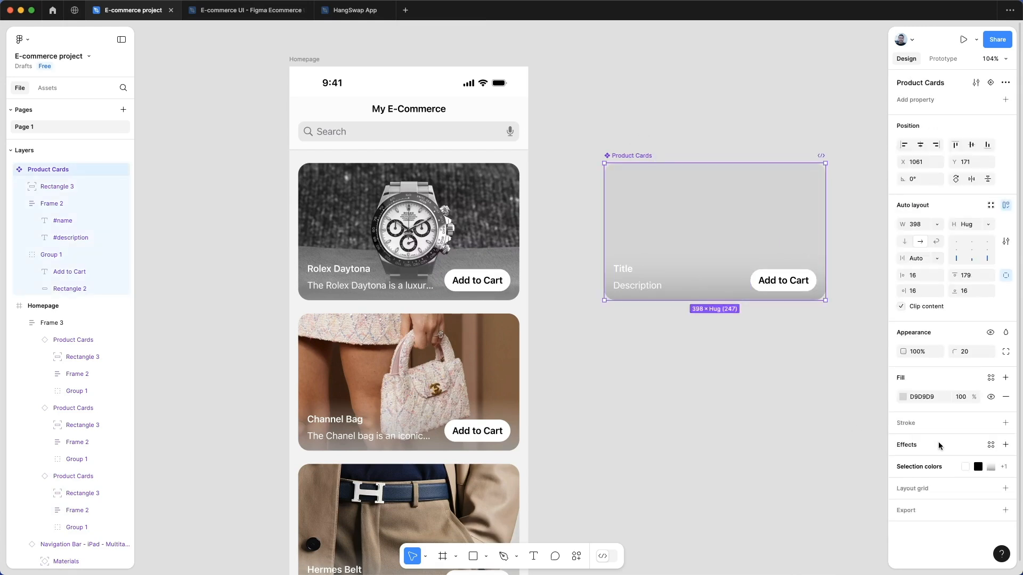
pyautogui.click(1002, 446)
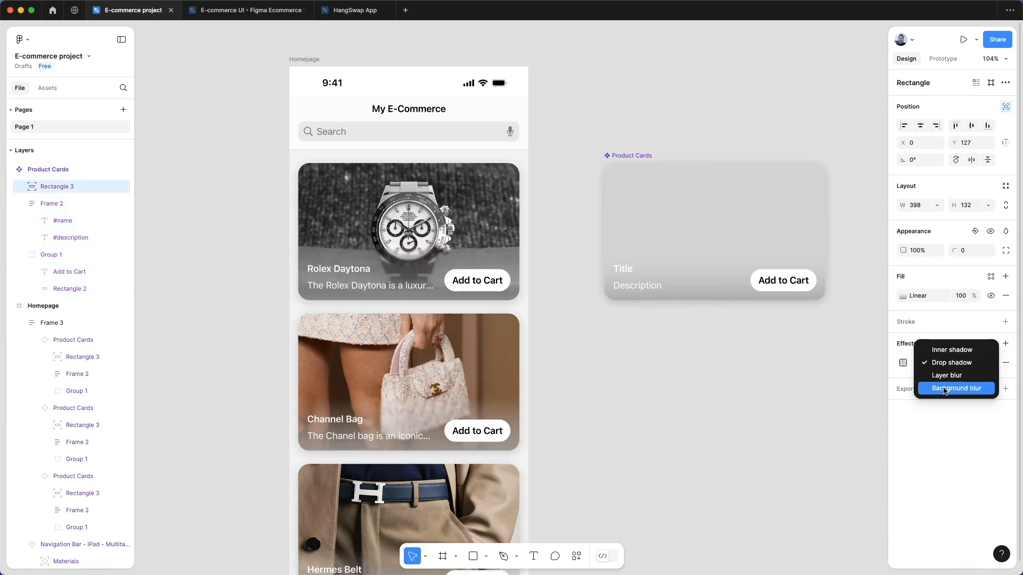
# - Change the effect on the component's gradient rectangle to a background blur and adjust its amount
pyautogui.click(943, 387)
pyautogui.moveTo(816, 388); pyautogui.dragTo(861, 389)
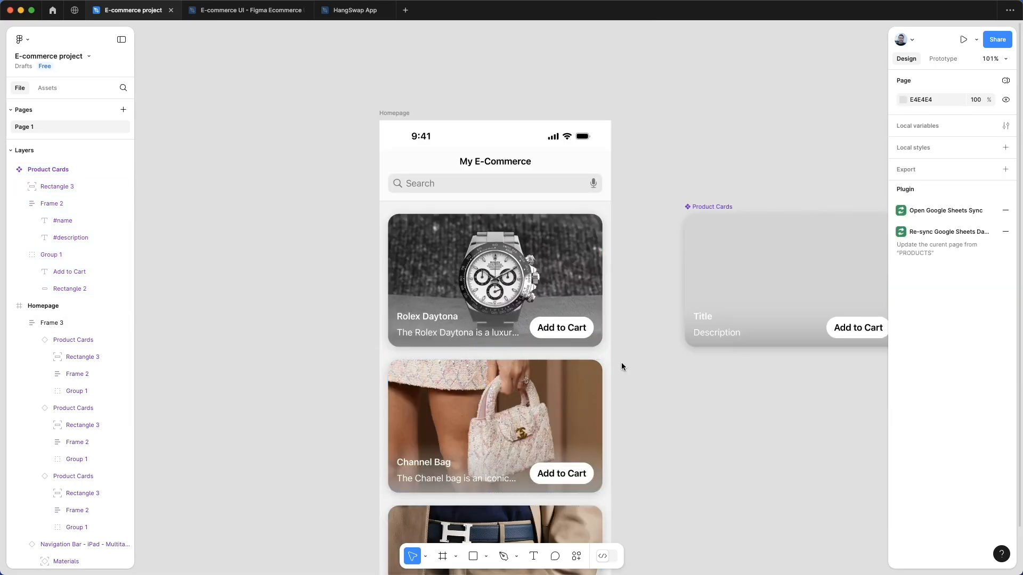
# - Adjust the shade of blue in the primary color style
pyautogui.hscroll(5, 621, 367)
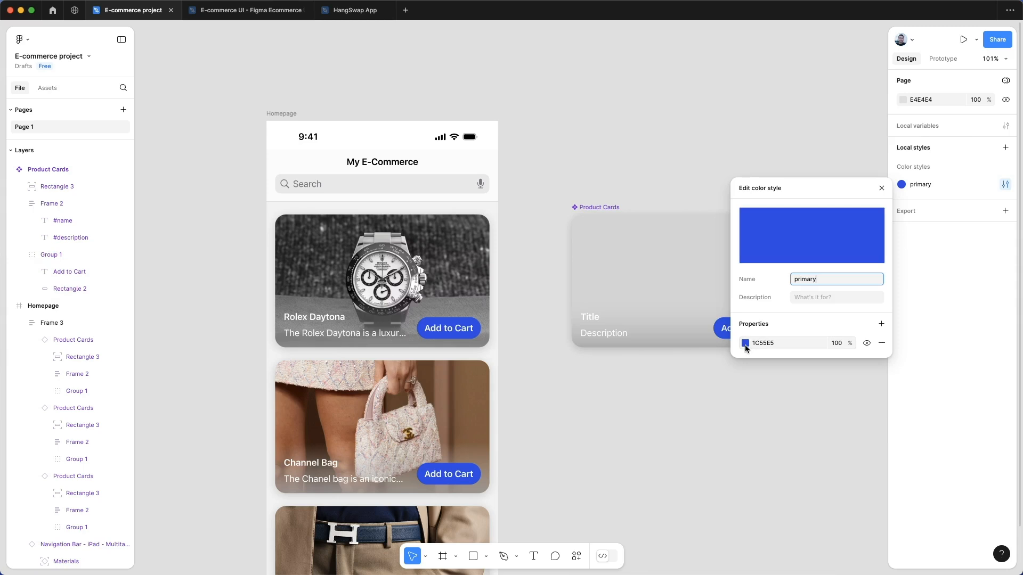
pyautogui.click(746, 343)
pyautogui.moveTo(705, 450)
pyautogui.mouseDown()
pyautogui.moveTo(716, 448)
pyautogui.moveTo(657, 448)
pyautogui.moveTo(688, 447)
pyautogui.mouseUp()
# - Create a text style named "title" from the Title text in the Product Cards component
pyautogui.click(590, 317)
pyautogui.click(998, 293)
pyautogui.click(998, 315)
pyautogui.write('title')
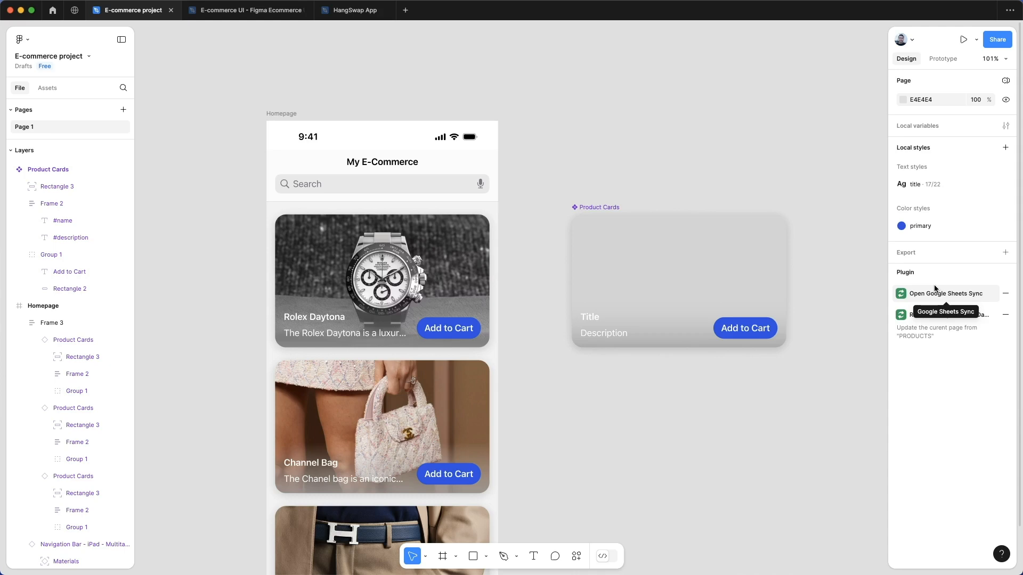
# - Open the local variables and look through the light and dark color variables in the HangSwap App file
pyautogui.click(1006, 127)
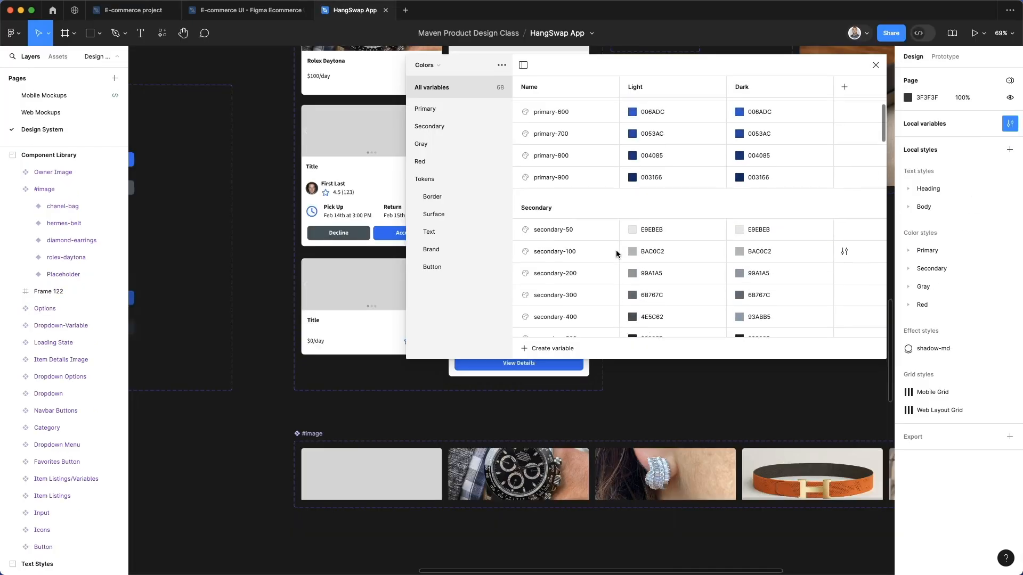
pyautogui.scroll(1, 616, 254)
pyautogui.scroll(-5, 616, 255)
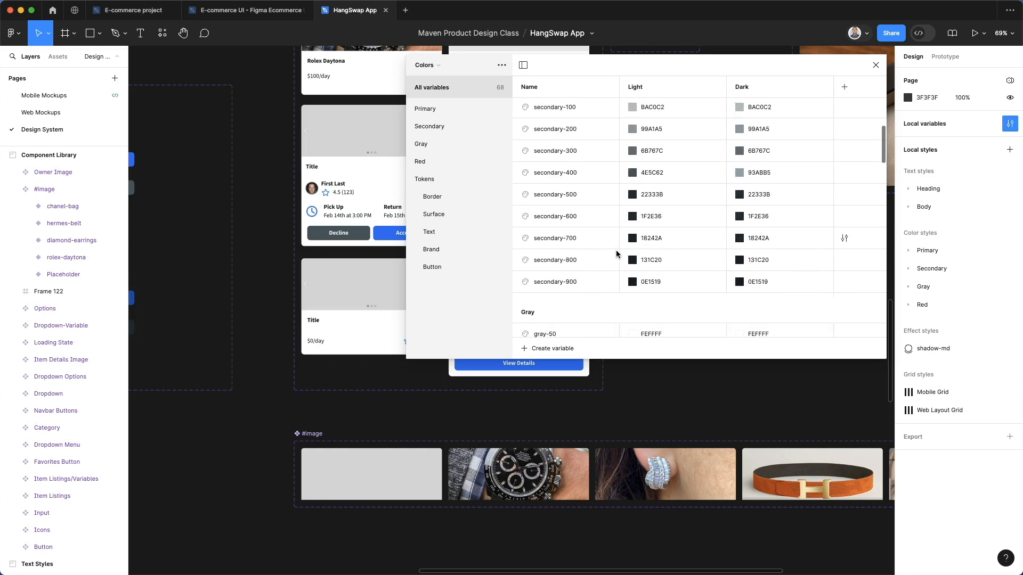
pyautogui.scroll(-10, 616, 254)
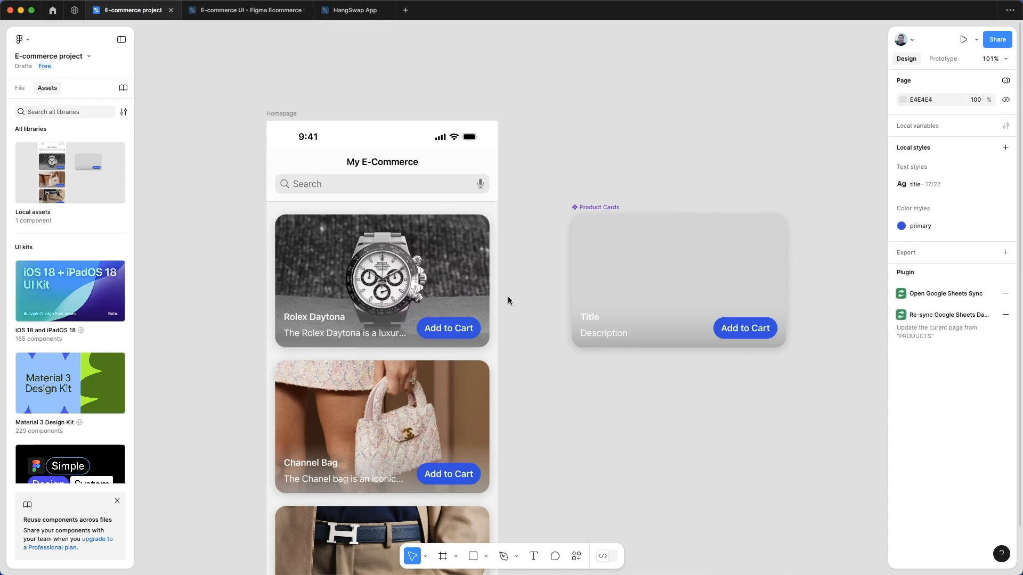
# - Review the component libraries available to the E-commerce project file
pyautogui.click(121, 93)
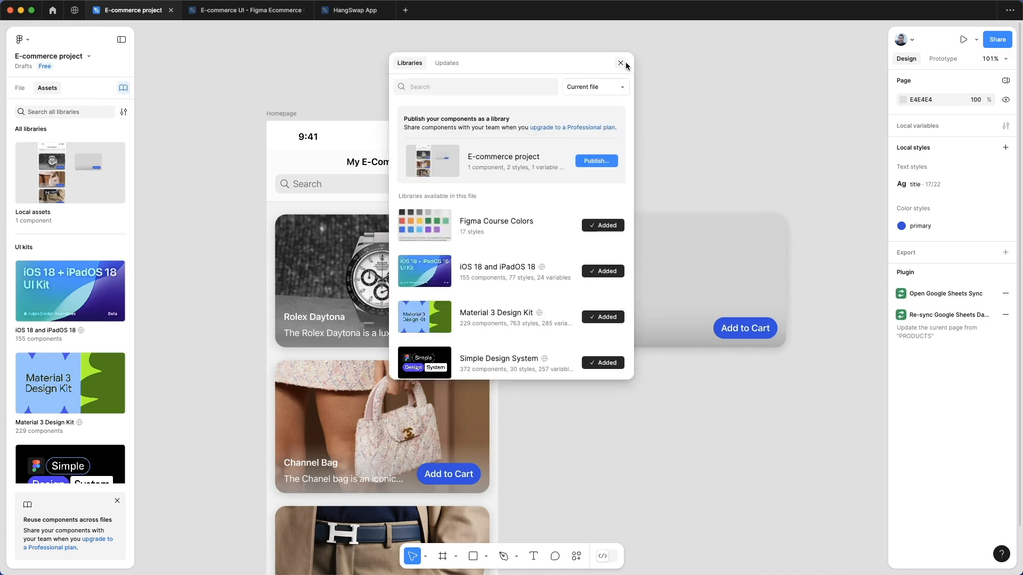
pyautogui.click(621, 63)
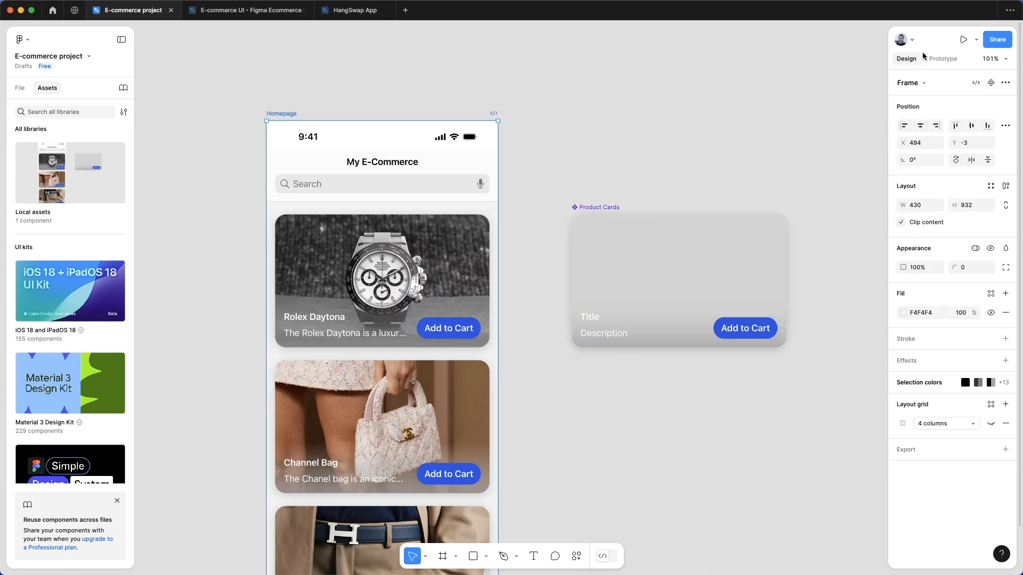
# - Copy the share link for the Homepage frame
pyautogui.click(998, 39)
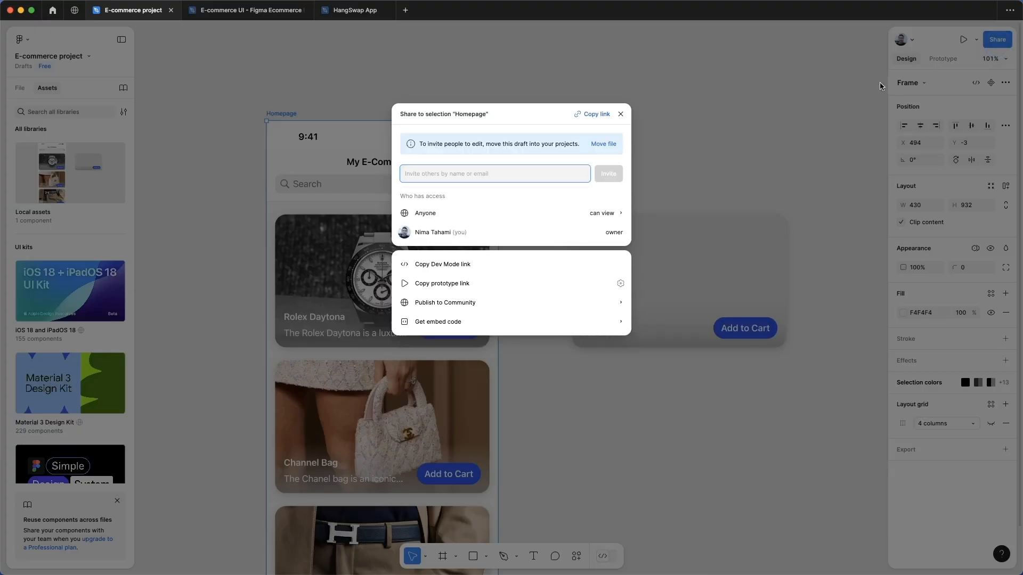
pyautogui.click(601, 114)
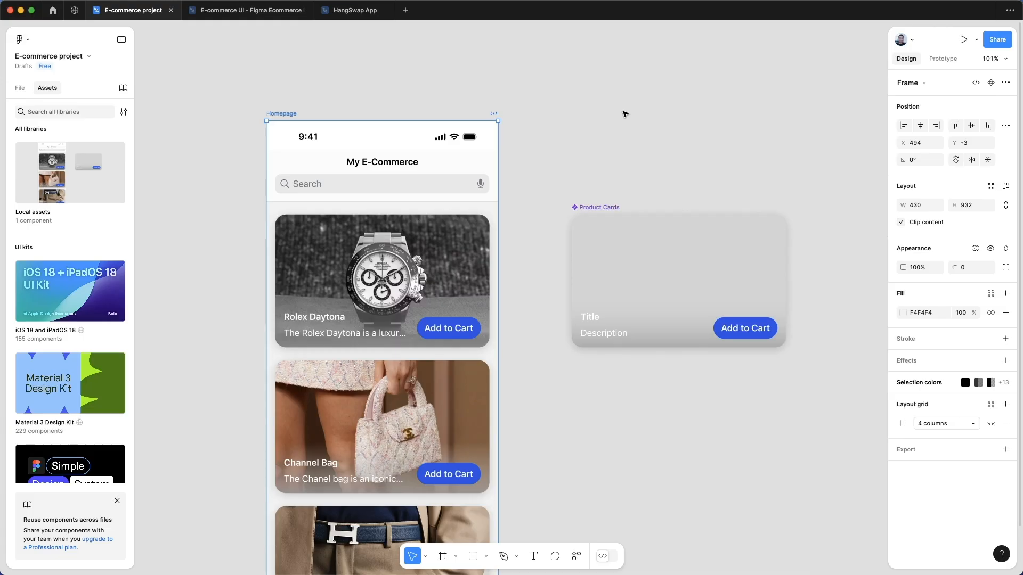
# - Export the Homepage frame as a 1x PNG
pyautogui.click(1005, 450)
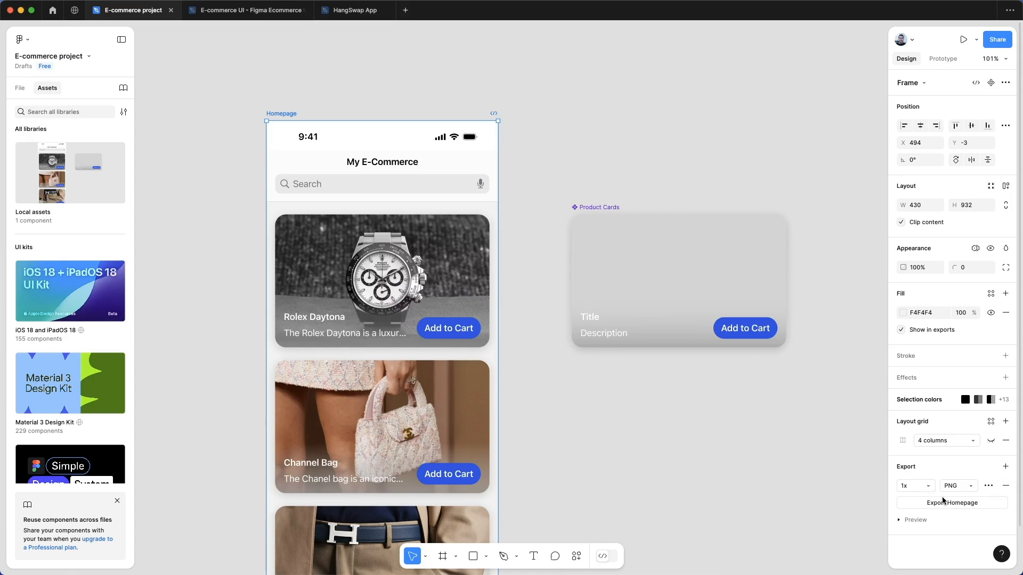
pyautogui.click(936, 503)
pyautogui.press('super+w')
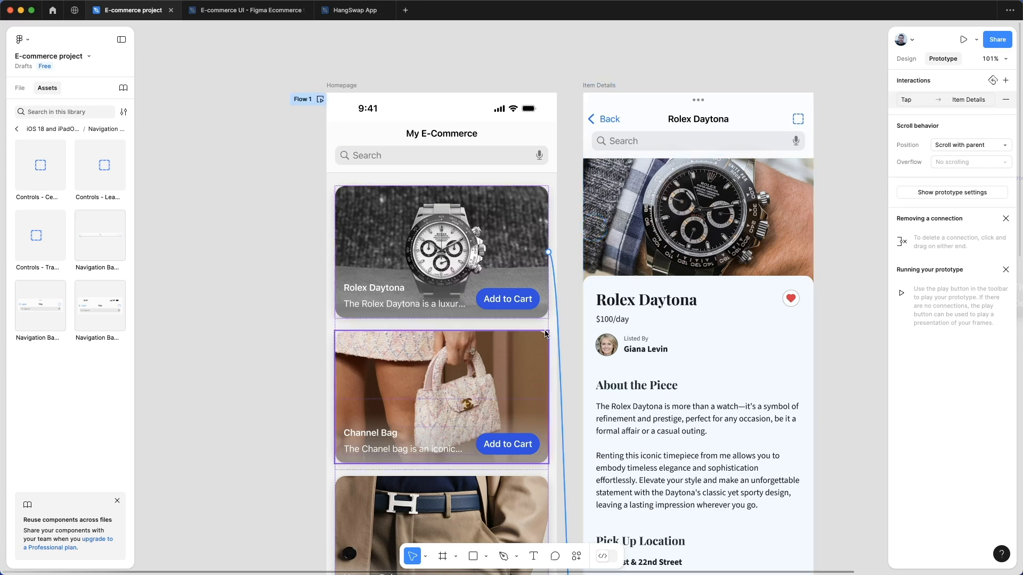
# - Set the animation of the first product card's tap interaction leading to Item Details to Push
pyautogui.click(906, 99)
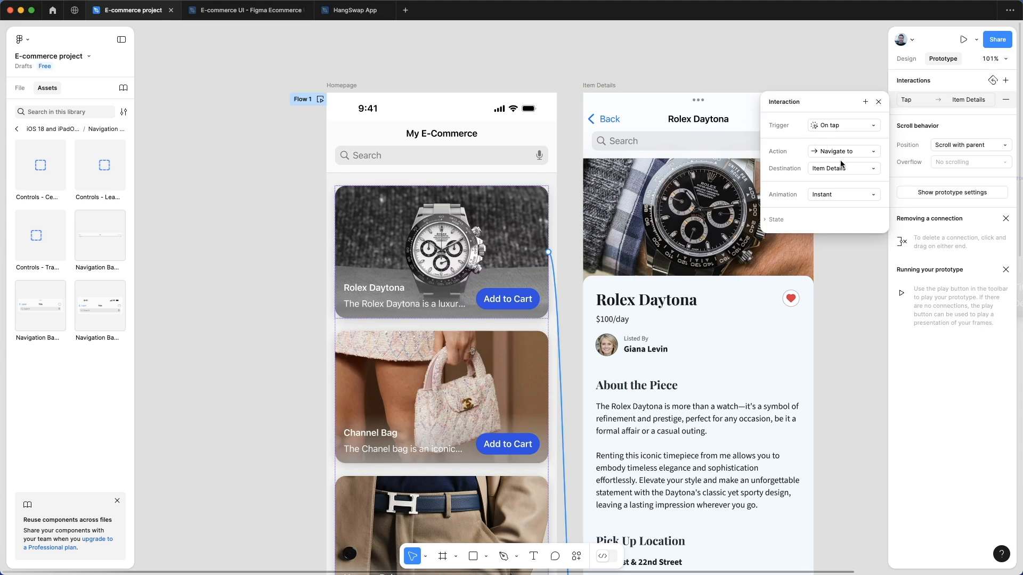
pyautogui.click(844, 195)
pyautogui.click(837, 242)
pyautogui.click(839, 194)
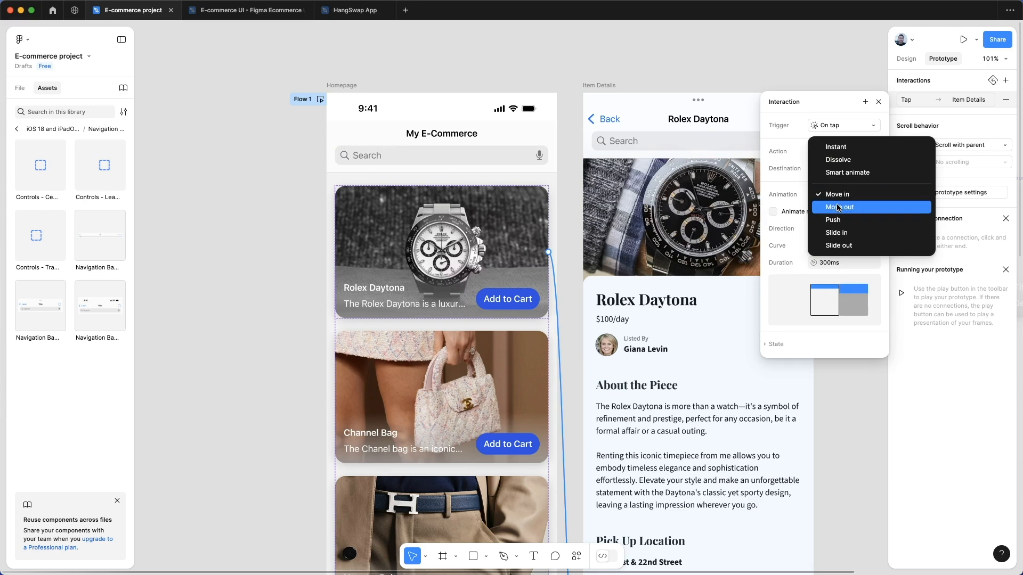
pyautogui.click(839, 207)
pyautogui.click(842, 195)
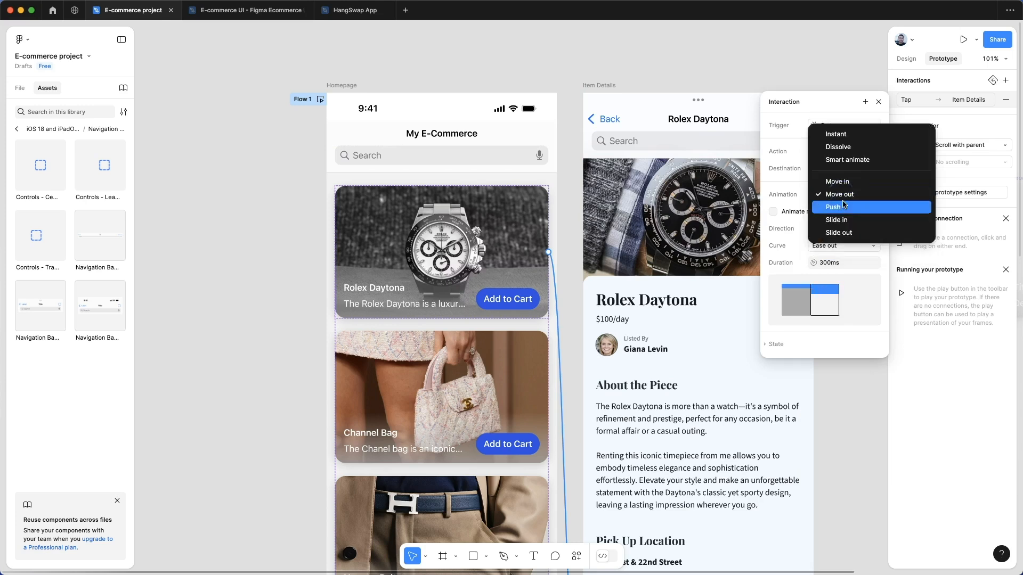
pyautogui.click(843, 206)
# - Preview Flow 1 and test navigating between the Rolex Daytona card and its details page, scrolling through the details
pyautogui.click(320, 99)
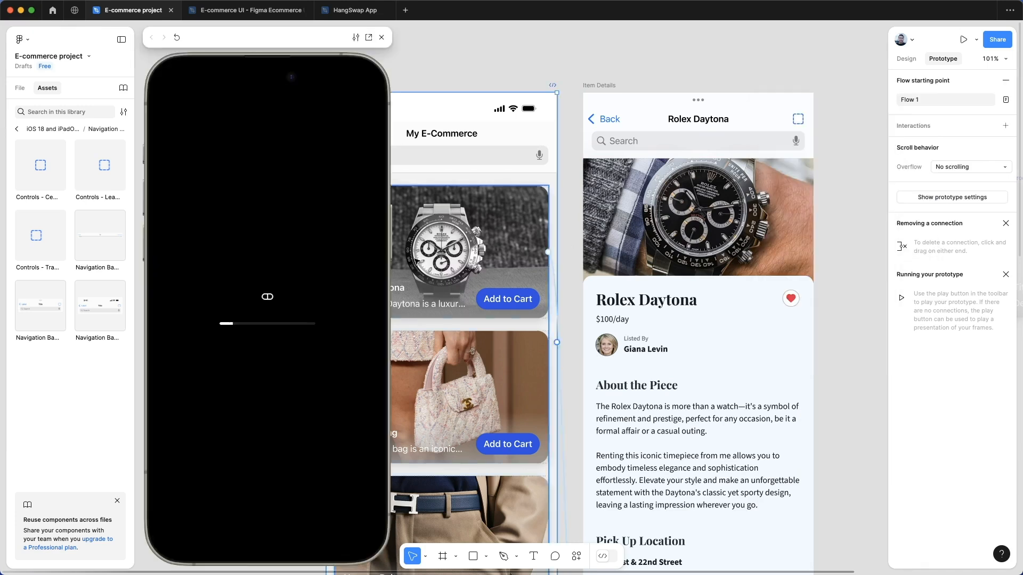
pyautogui.moveTo(288, 42); pyautogui.dragTo(301, 41)
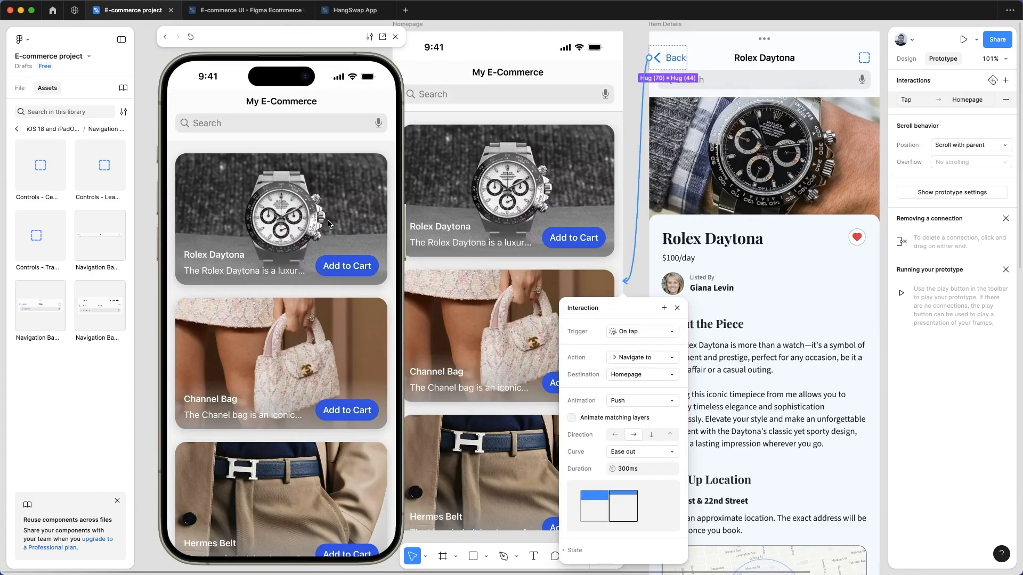
pyautogui.click(316, 214)
pyautogui.click(187, 89)
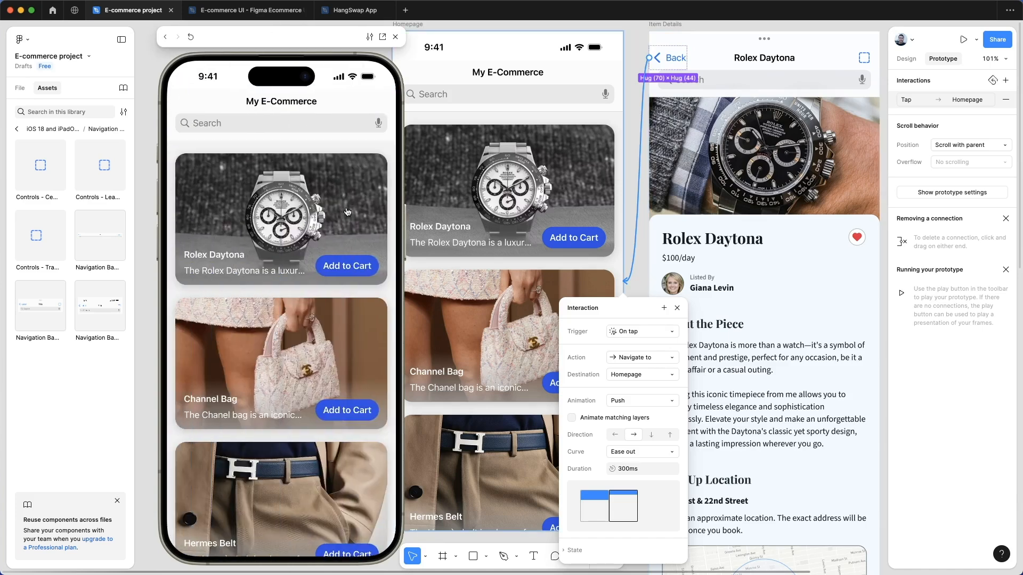
pyautogui.click(347, 212)
pyautogui.scroll(-5, 300, 318)
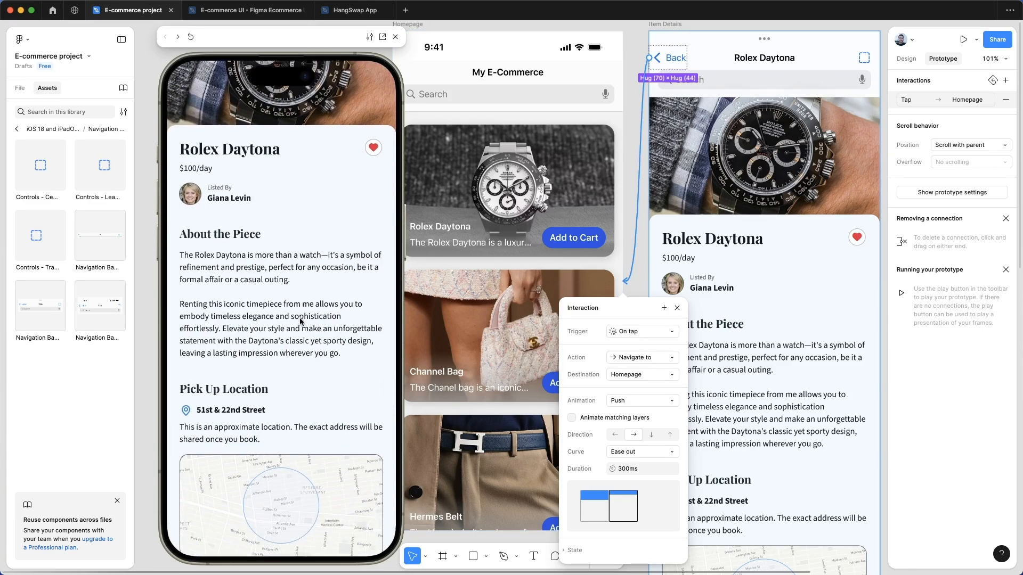